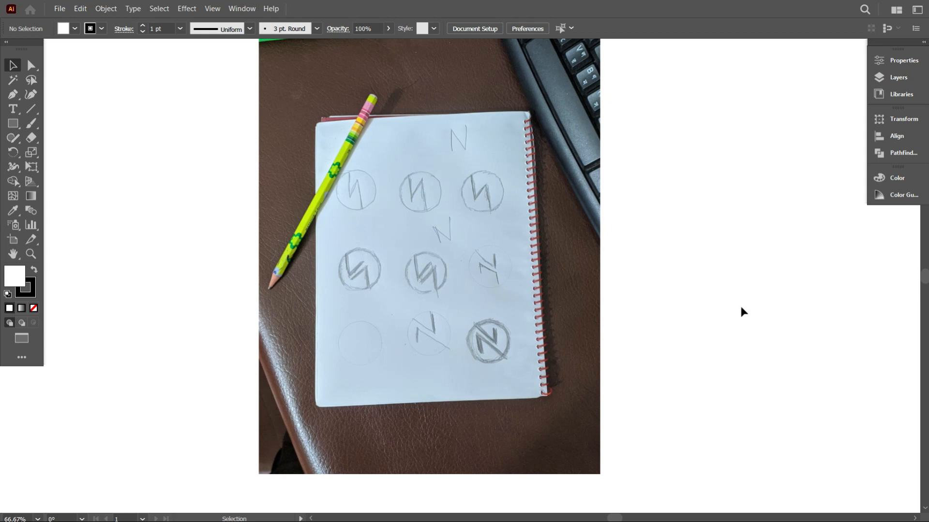
- Examine the N logo sketches in the notebook photo, especially the circled N at the page's lower right corner
scroll(764, 232, "down", 2)
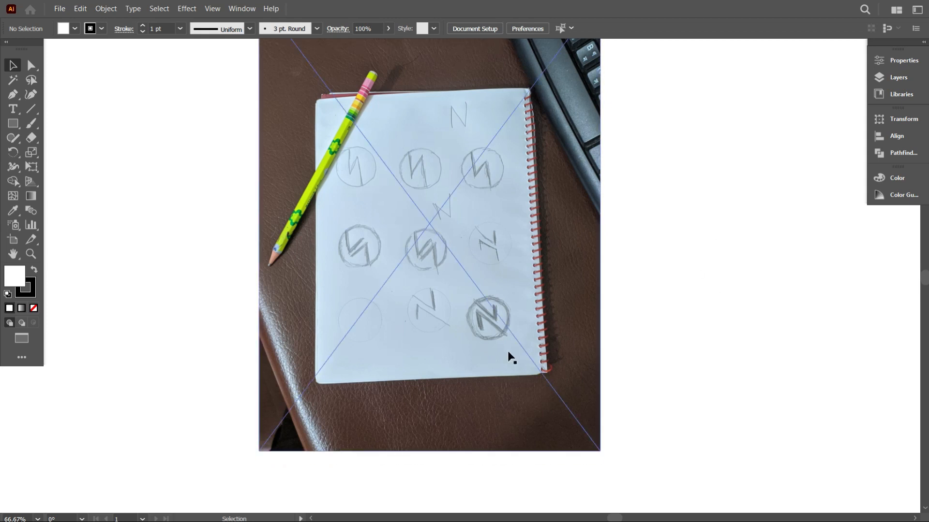
scroll(492, 355, "up", 2, "alt")
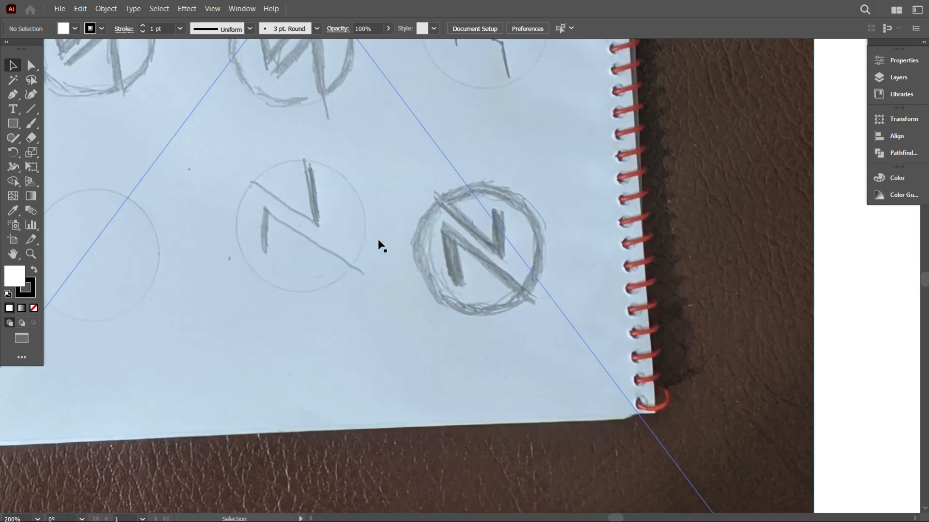
scroll(398, 274, "down", 1, "alt")
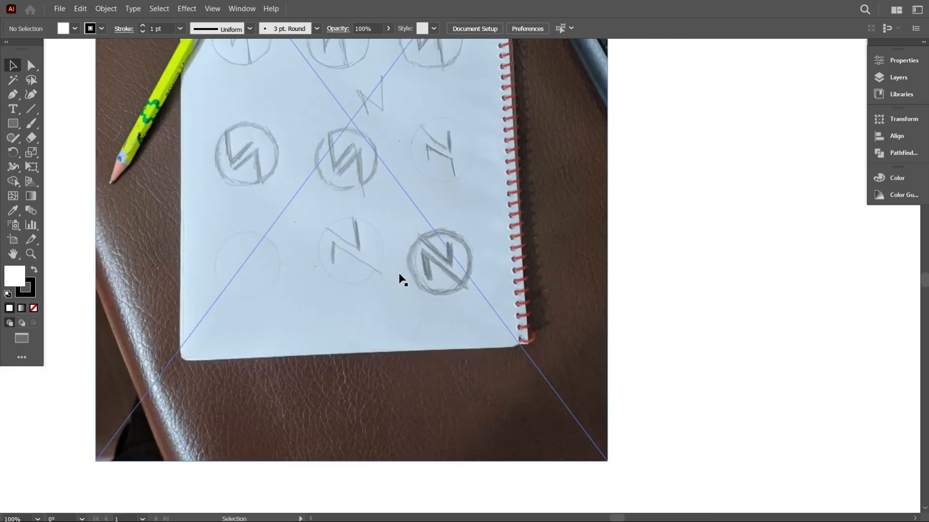
scroll(400, 275, "down", 1, "alt")
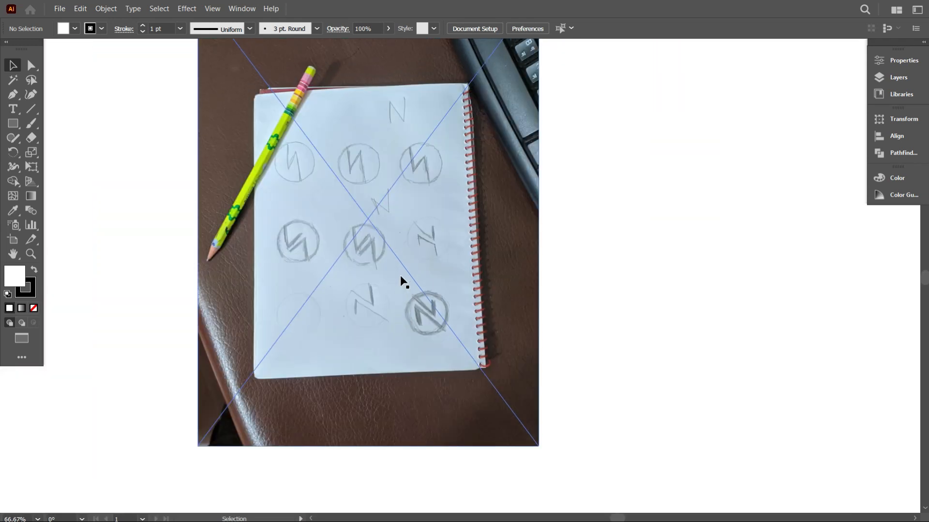
scroll(401, 274, "up", 1)
left_click_drag(525, 265, 551, 263)
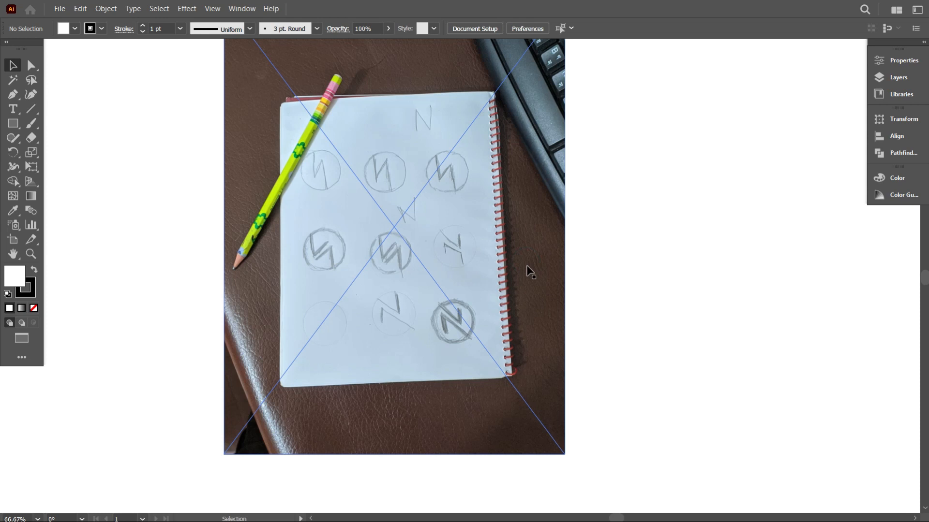
scroll(628, 280, "down", 1)
- Crop the notebook photo to an area of about 162 × 162 px around the bold circled N sketch
left_click(513, 279)
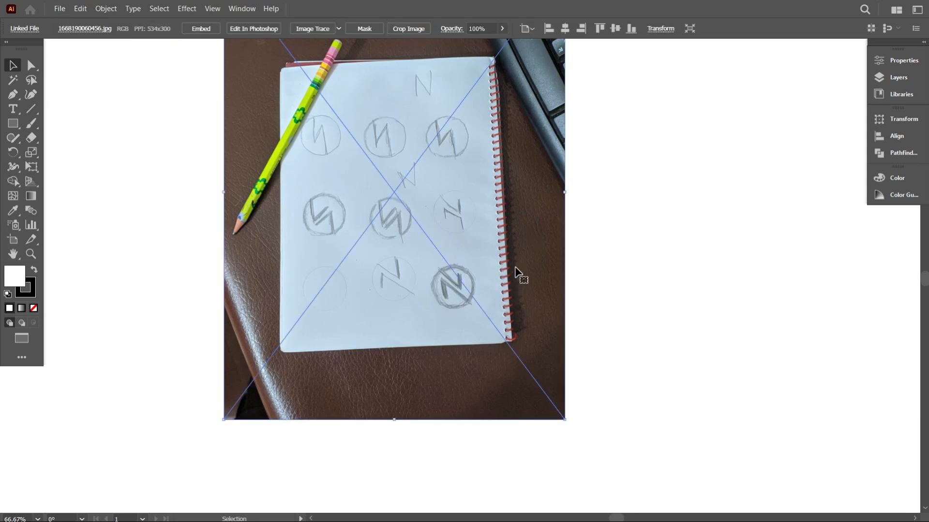
left_click(404, 30)
left_click(526, 283)
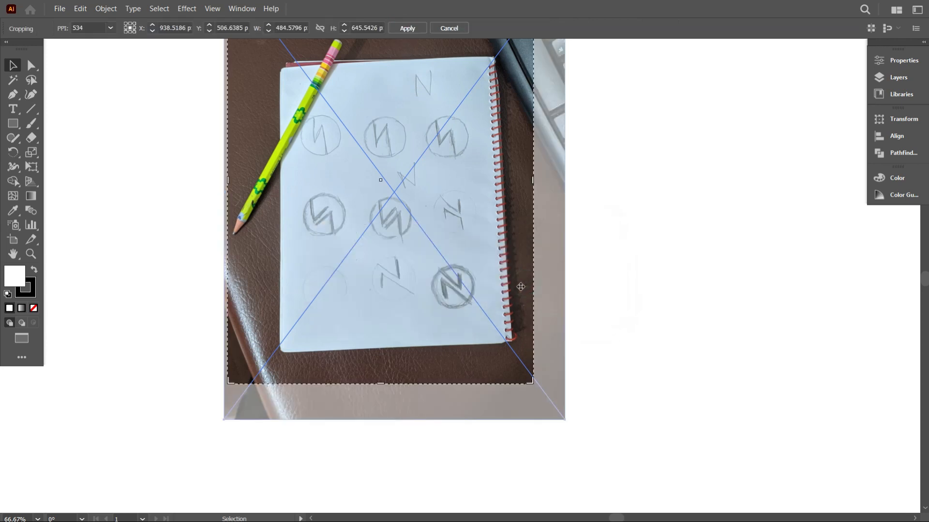
scroll(407, 315, "down", 2)
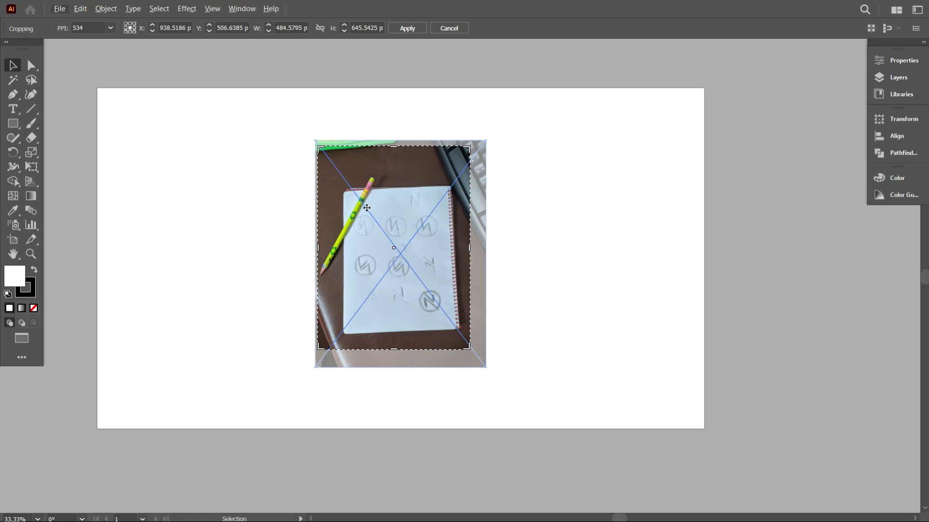
left_click_drag(320, 148, 410, 289)
scroll(410, 289, "up", 4)
left_click_drag(433, 321, 457, 285)
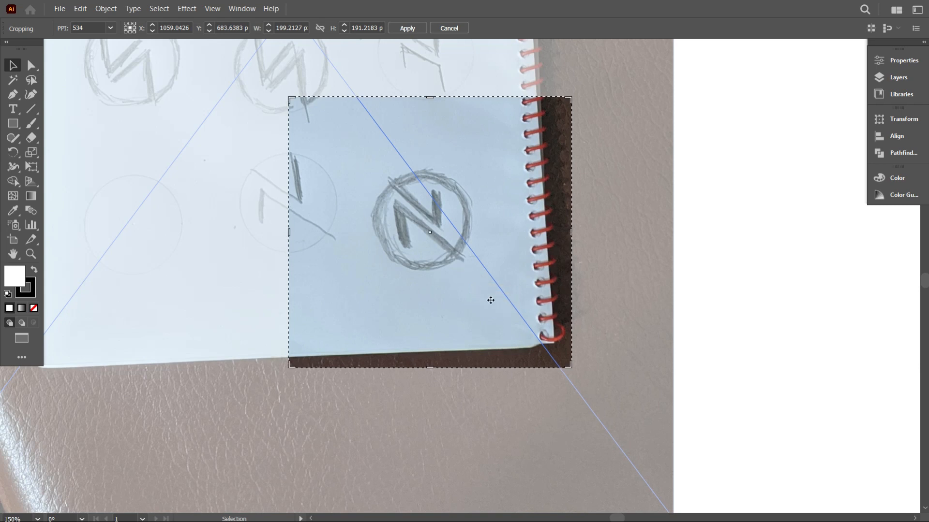
left_click_drag(572, 370, 518, 326)
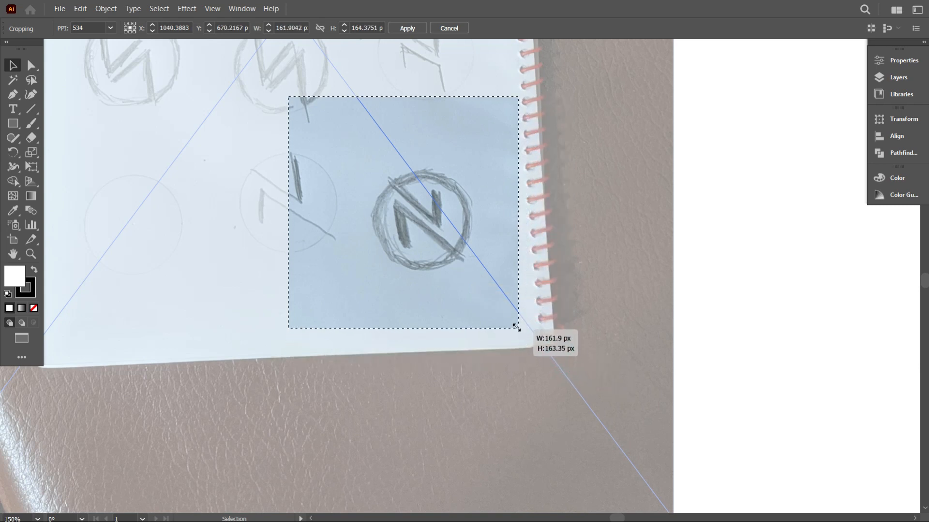
left_click_drag(441, 260, 467, 274)
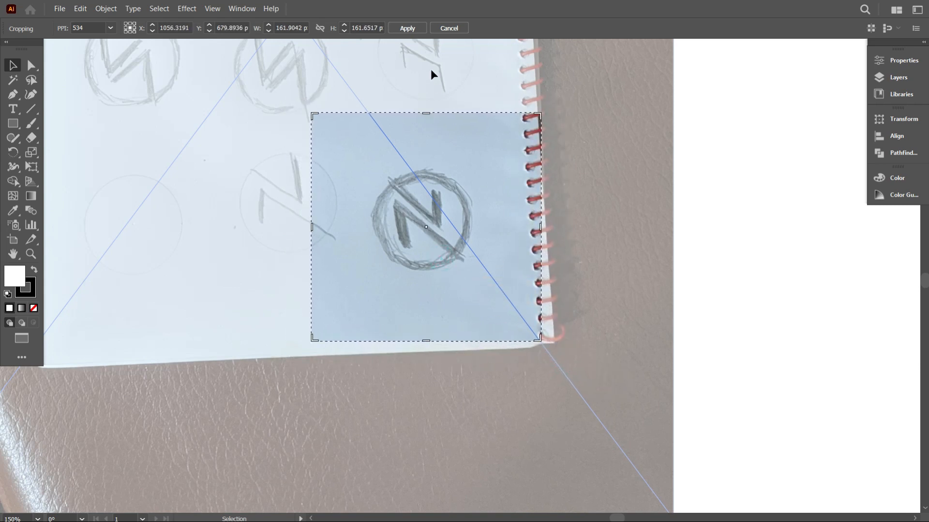
left_click(413, 30)
- Enlarge the cropped sketch image to nearly three times its size and place it in the left part of the artboard
scroll(431, 259, "down", 4)
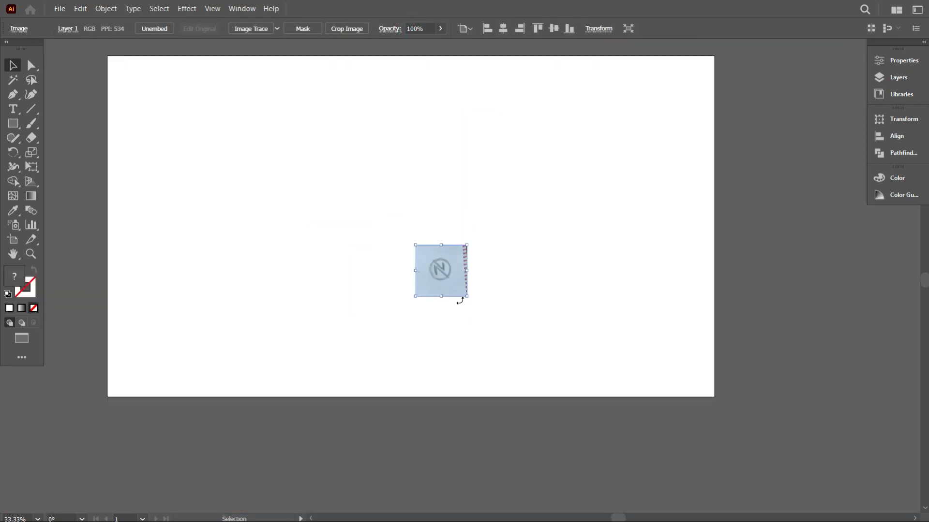
left_click_drag(416, 245, 313, 174)
left_click_drag(409, 218, 288, 202)
left_click(391, 347)
left_click(288, 255)
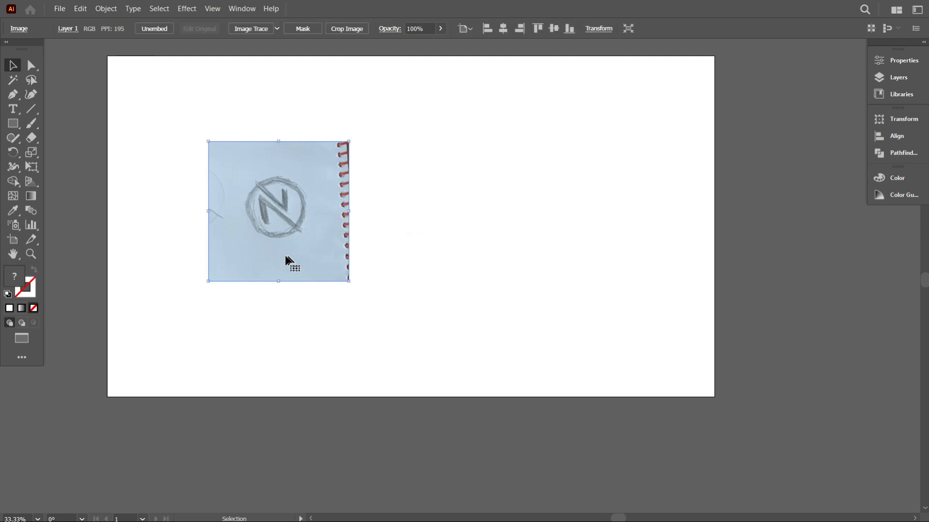
scroll(189, 233, "up", 1)
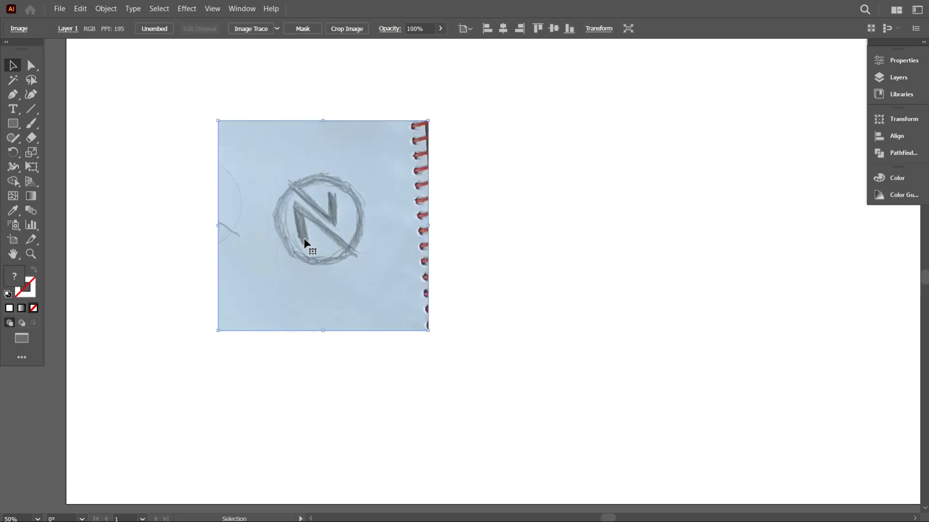
left_click(498, 250)
- Draw a straight vertical line beside the sketch, slightly taller than the image, and give it a black stroke
scroll(499, 251, "down", 1)
left_click_drag(518, 254, 441, 253)
scroll(443, 256, "up", 1)
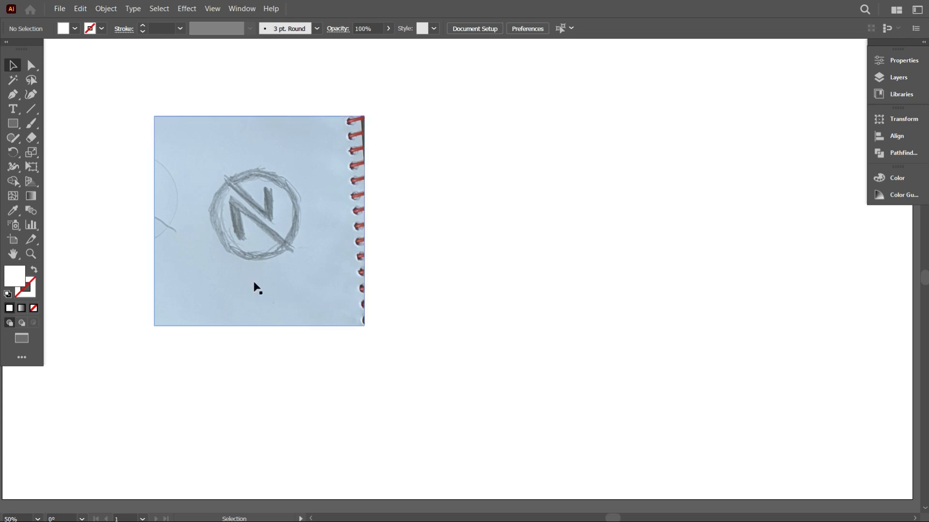
scroll(215, 246, "up", 1)
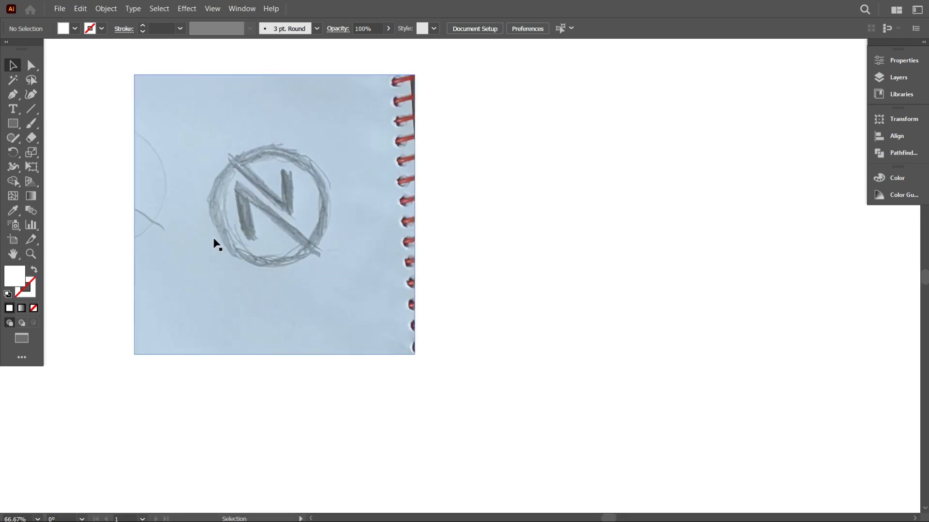
scroll(215, 246, "down", 1)
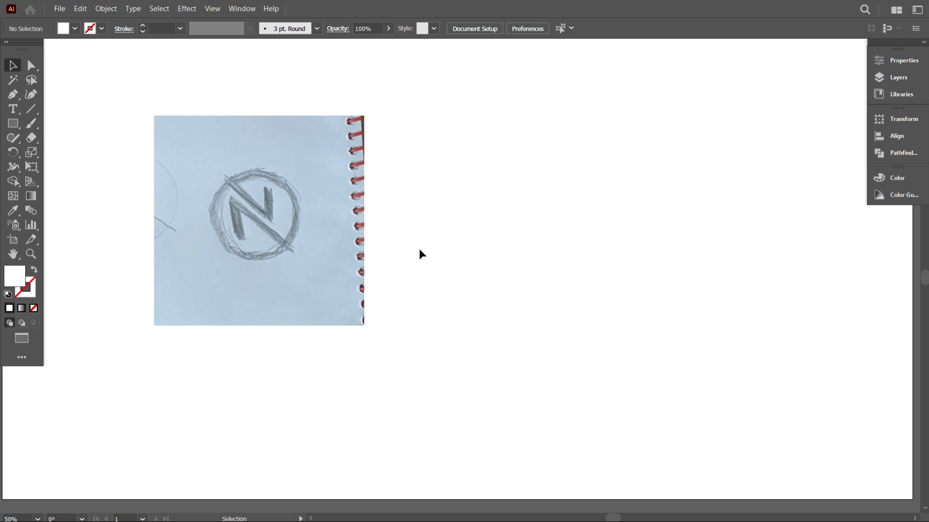
left_click(32, 109)
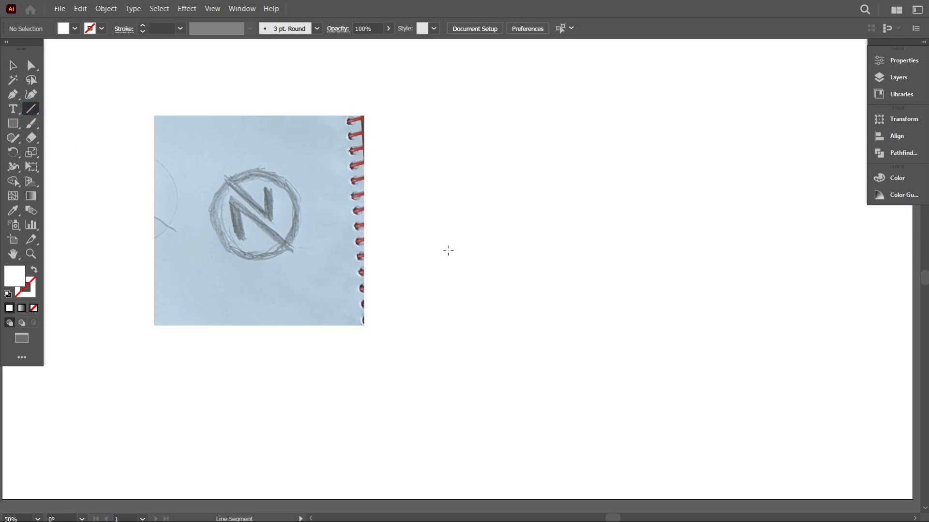
left_click_drag(463, 121, 459, 391)
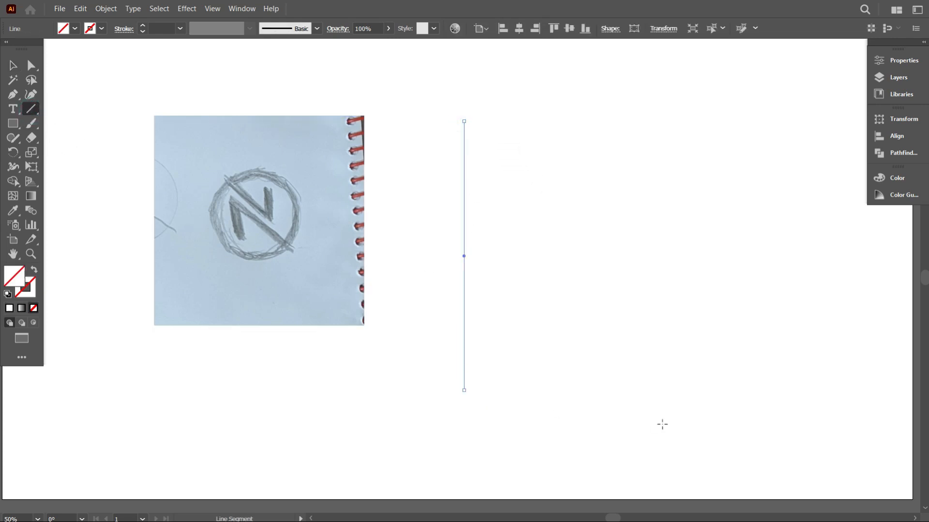
left_click(103, 30)
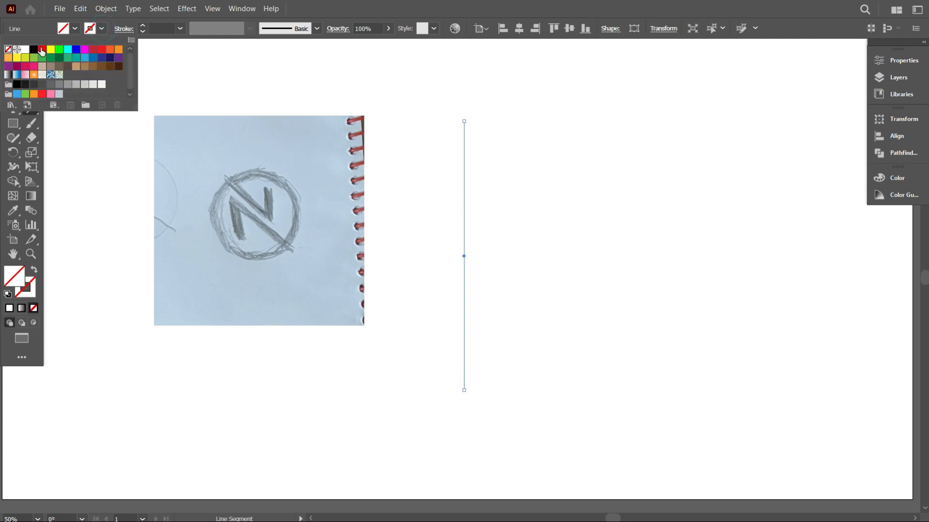
left_click(30, 48)
left_click(13, 65)
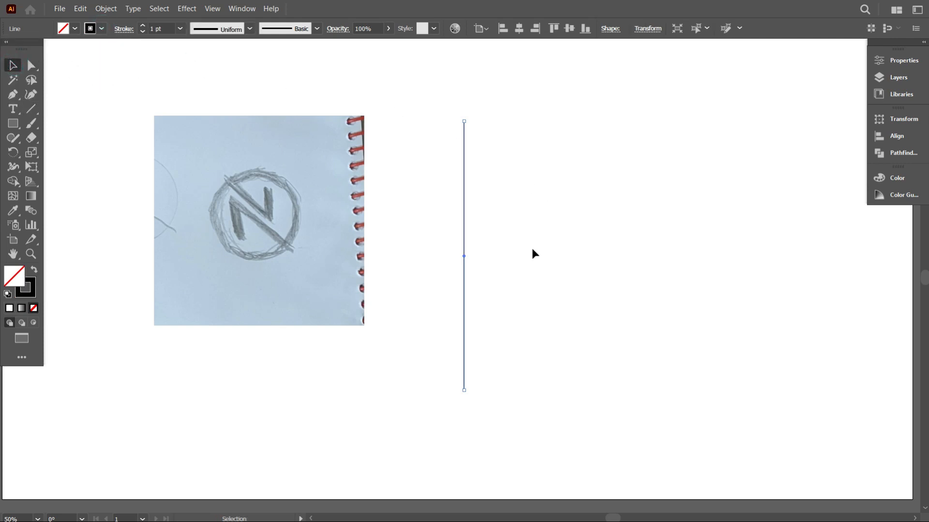
- Duplicate the vertical line a short distance to the right and repeat the copy until there are eight evenly spaced lines
left_click_drag(465, 222, 475, 221)
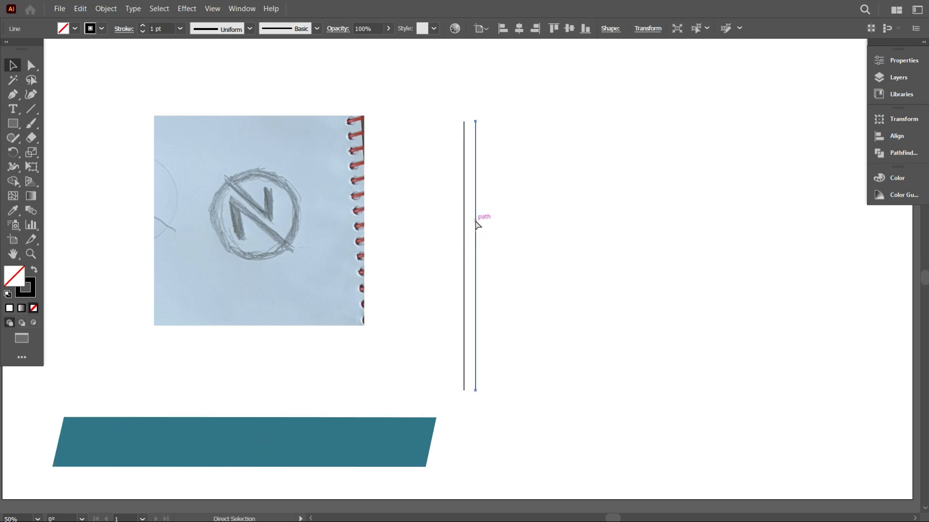
key("ctrl+d")
key("ctrl+d")
key("ctrl+d")
key("ctrl+d")
key("ctrl+d")
key("ctrl+d")
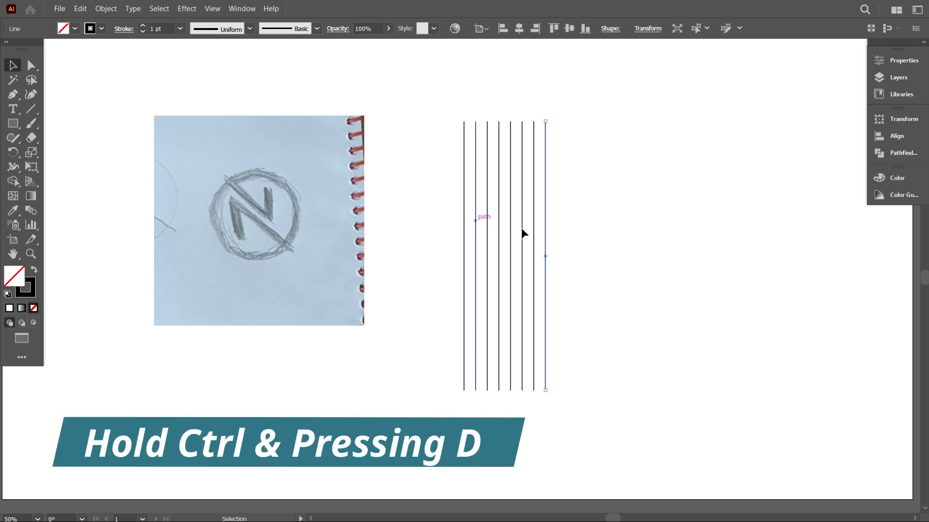
left_click(622, 233)
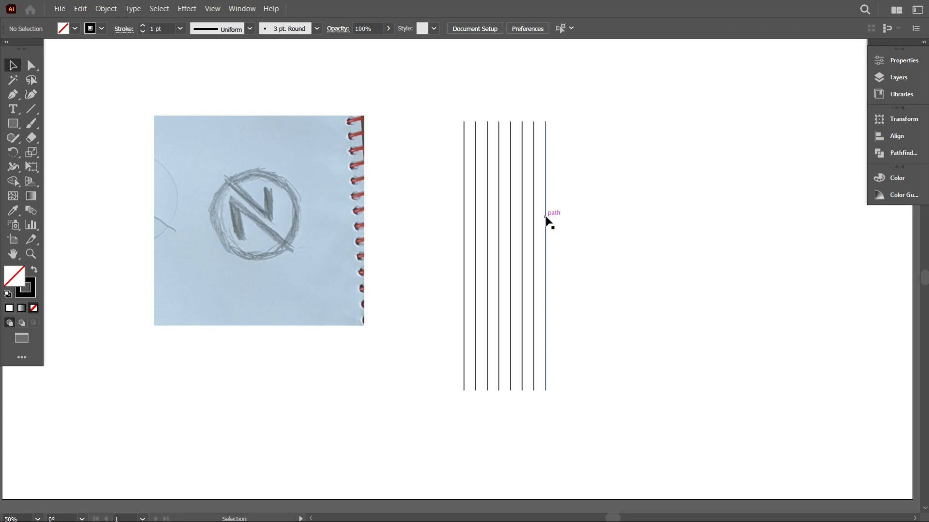
- Copy all eight vertical lines, paste them in place and rotate the copy 90° to form crossing horizontal lines
left_click_drag(425, 114, 622, 210)
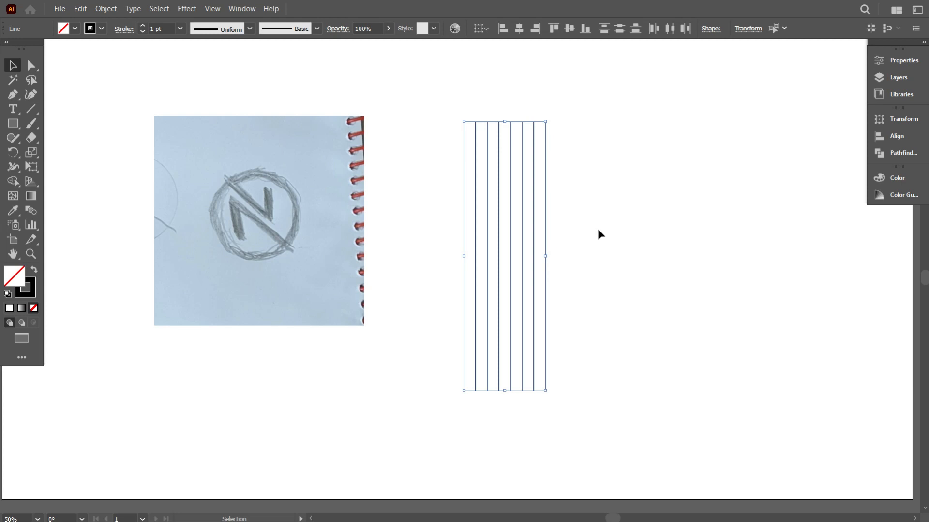
left_click(83, 11)
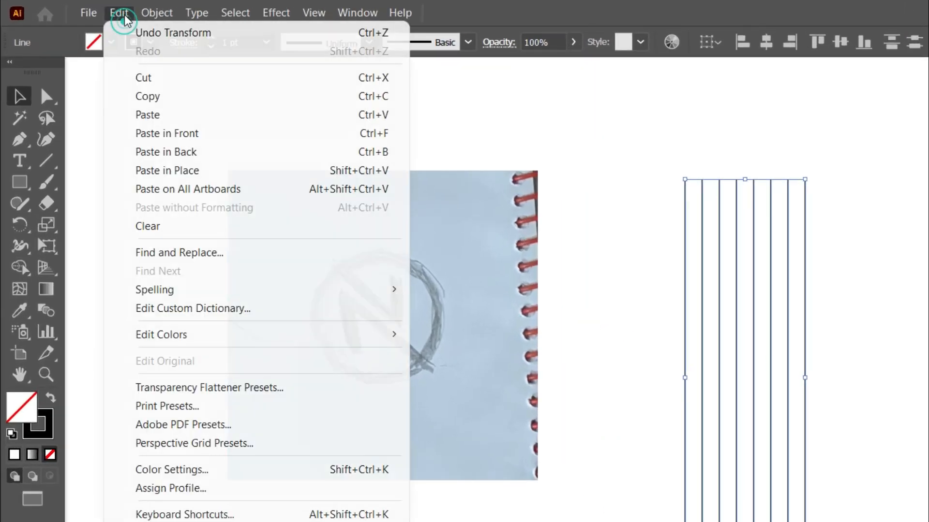
left_click(152, 96)
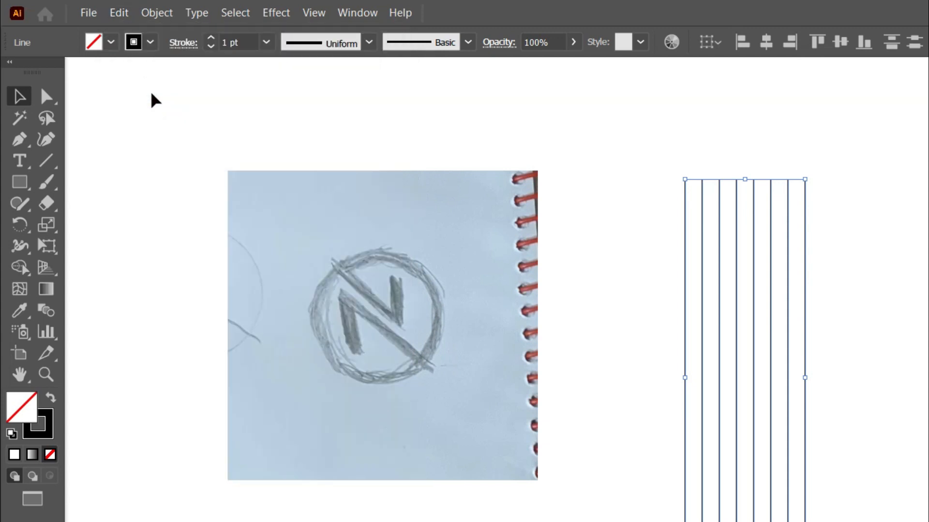
left_click(119, 14)
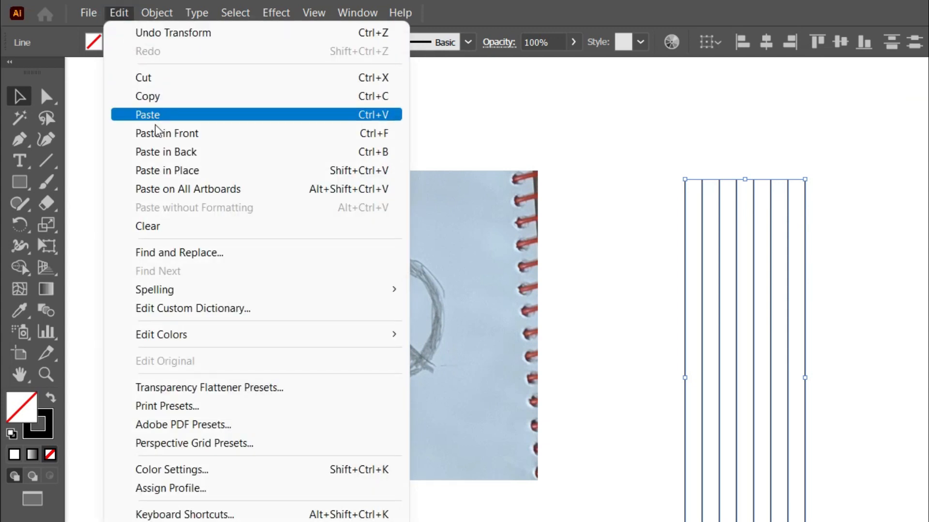
left_click(160, 170)
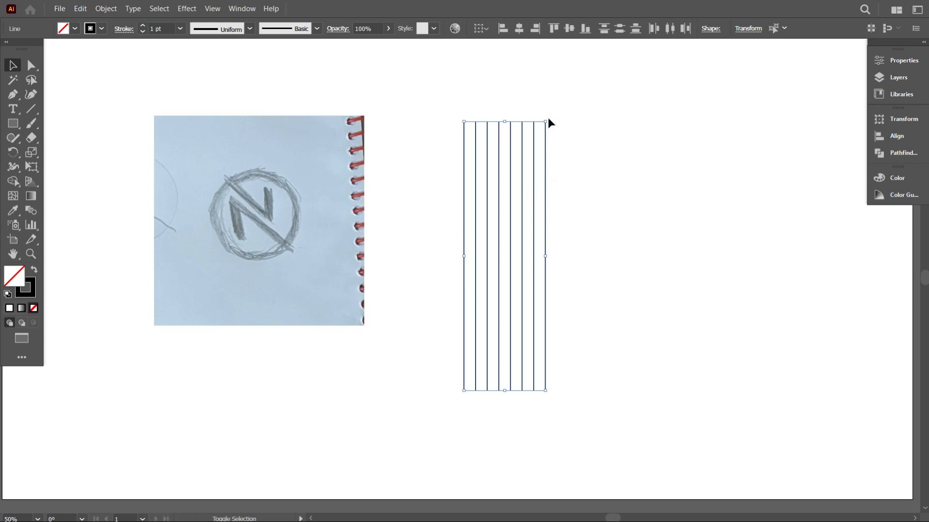
left_click_drag(549, 119, 646, 275)
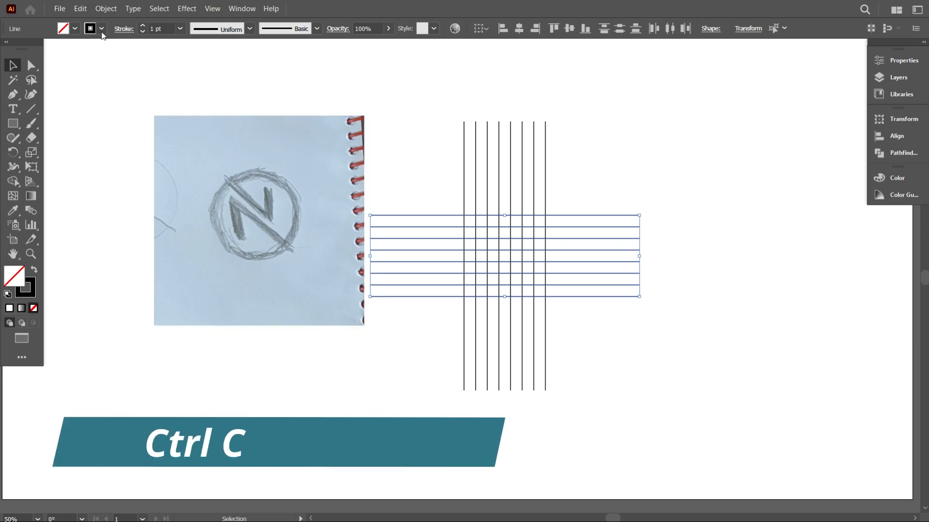
- Copy the horizontal lines, paste them in place and rotate the copy 45° so the lines descend diagonally to the right
left_click(79, 8)
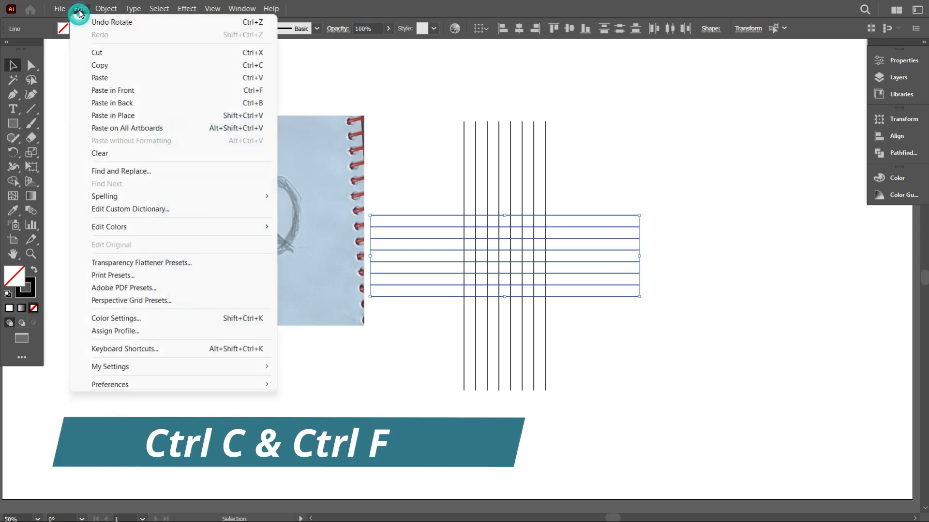
left_click(97, 65)
left_click(80, 8)
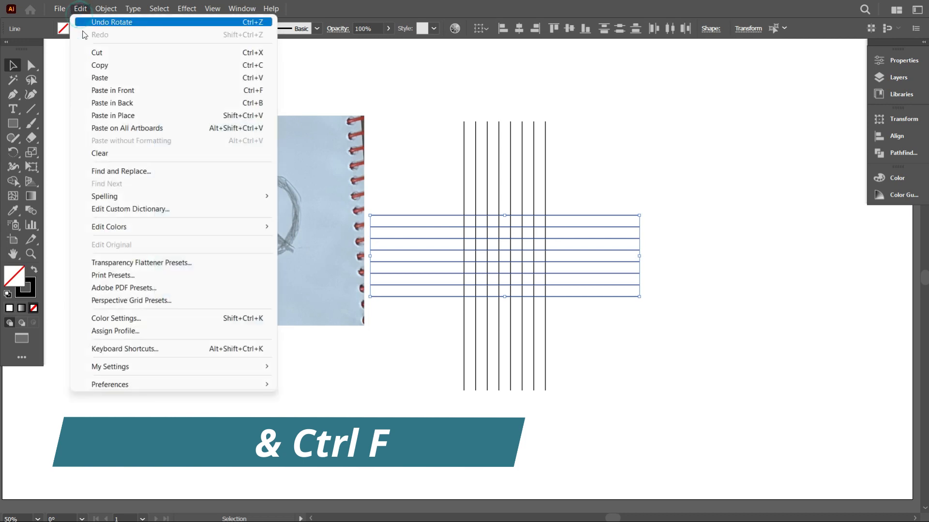
left_click(114, 114)
left_click_drag(645, 213, 671, 285)
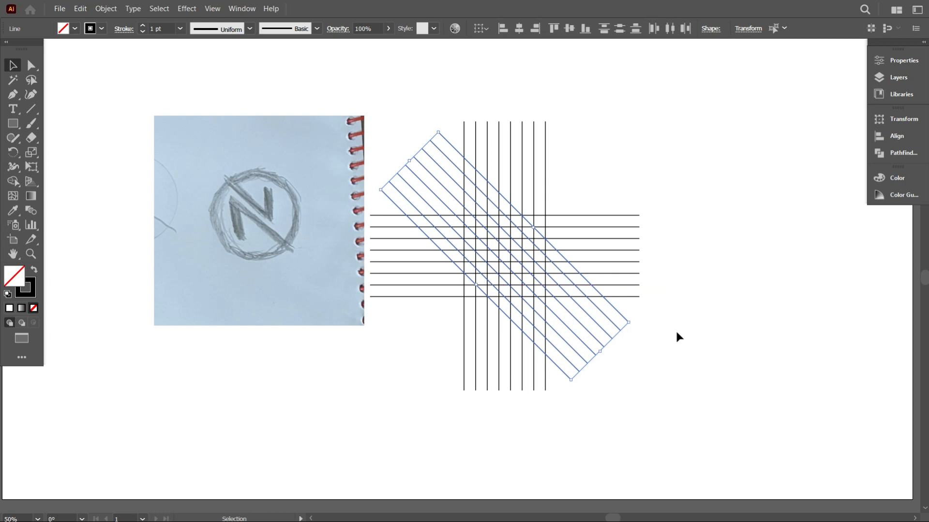
left_click(698, 339)
scroll(433, 322, "up", 2)
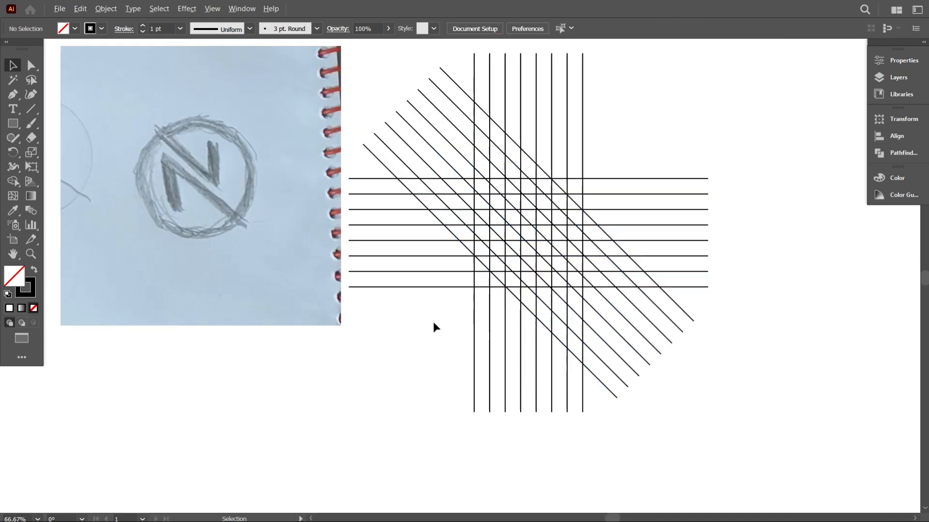
scroll(442, 316, "down", 1)
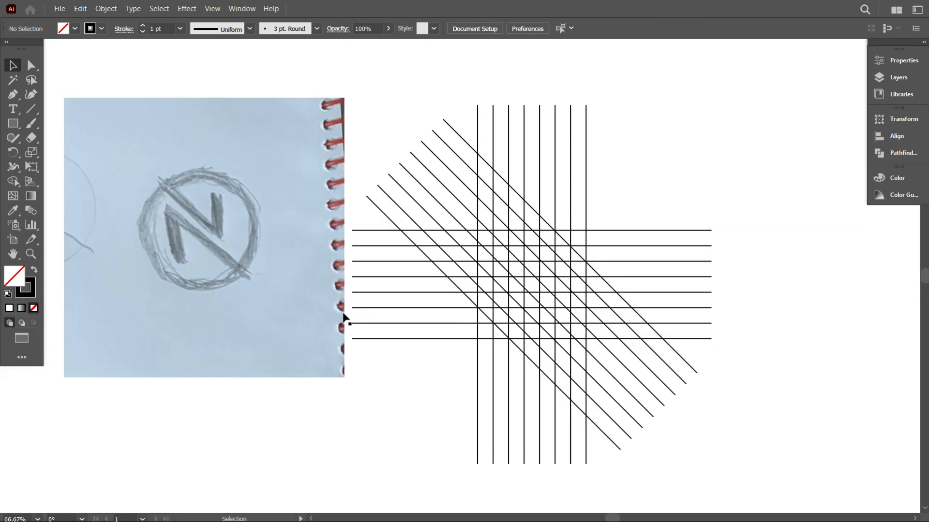
- Trace the two bent strokes of the N over the pencil sketch freehand with the Paintbrush
left_click_drag(343, 314, 367, 307)
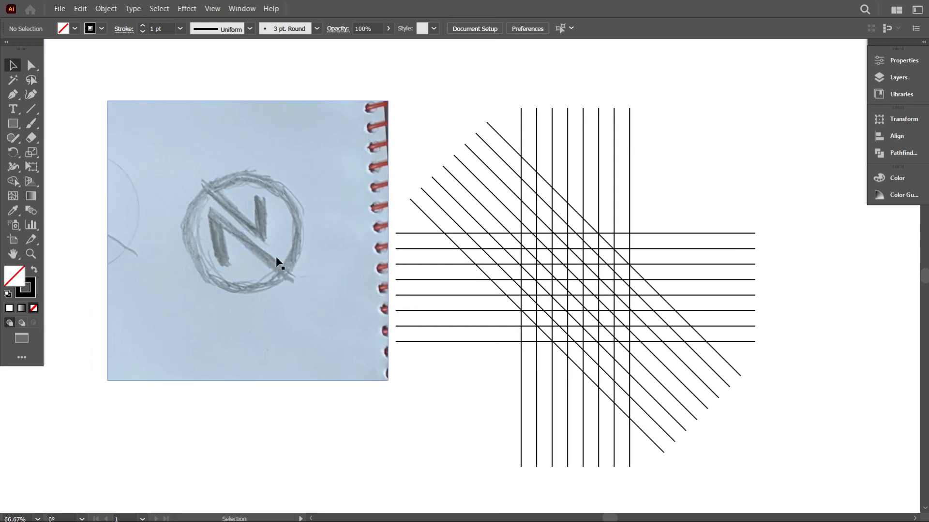
left_click(31, 123)
mouse_move(221, 259)
left_mouse_down()
mouse_move(214, 208)
mouse_move(271, 280)
left_mouse_up()
left_click_drag(212, 188, 256, 232)
left_click_drag(261, 194, 262, 193)
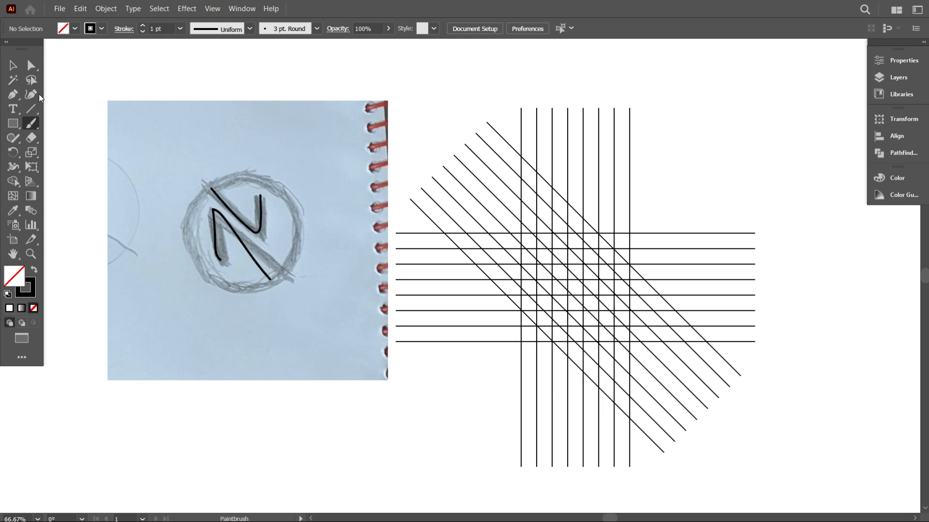
left_click(13, 66)
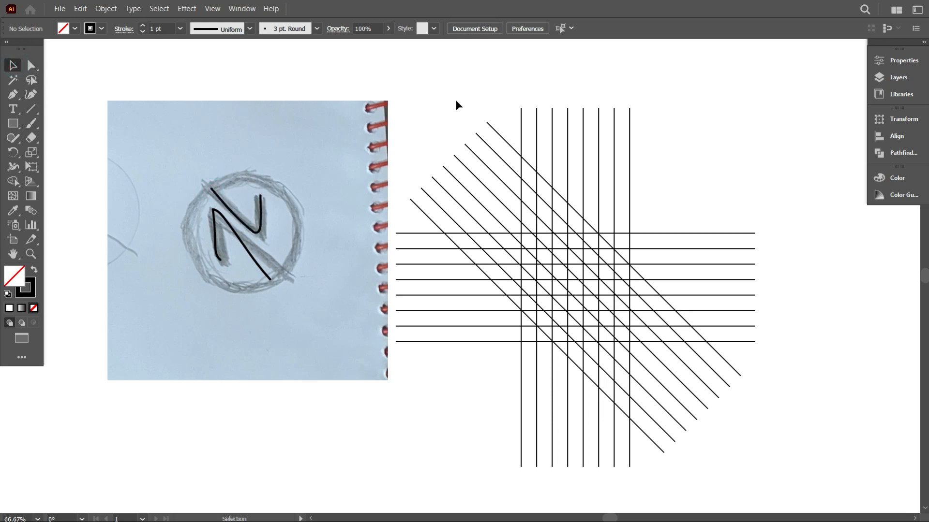
- Select all grid lines and, with Shape Builder and a black fill, merge the cells forming the N's upper diagonal and right leg
scroll(452, 128, "up", 1)
left_click_drag(441, 114, 740, 437)
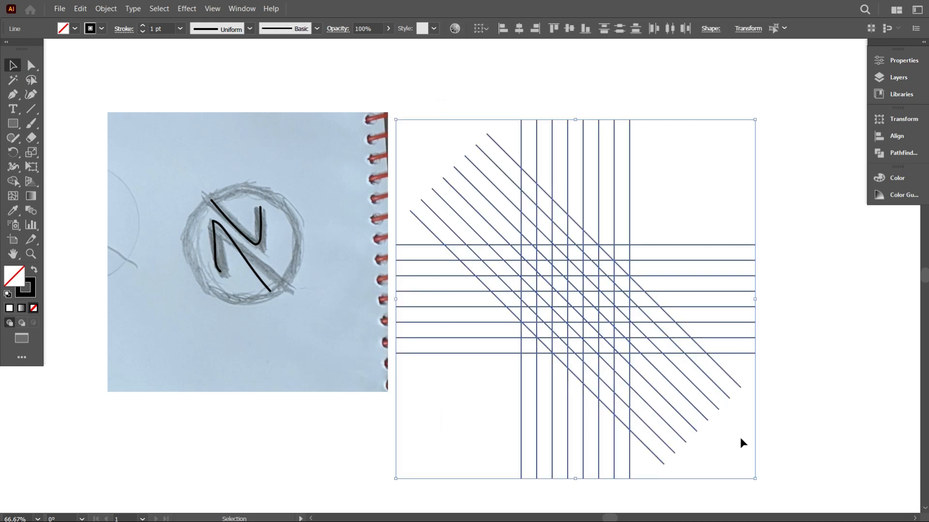
left_click(18, 186)
left_click(34, 271)
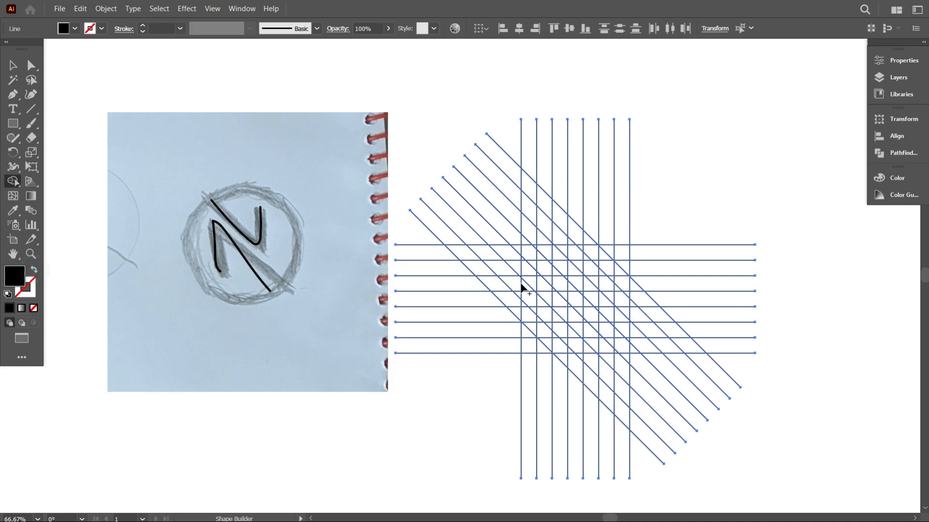
scroll(629, 349, "up", 1)
left_click_drag(647, 354, 614, 332)
scroll(517, 307, "down", 1)
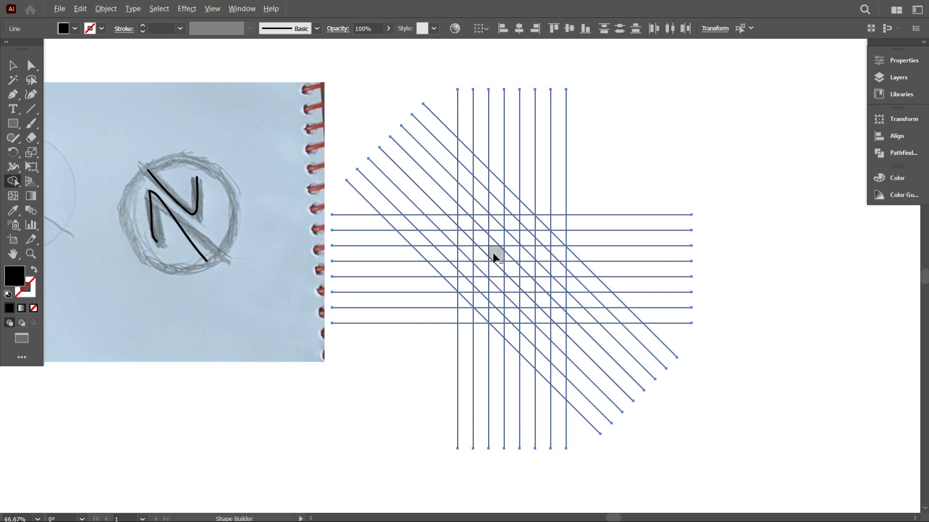
left_click_drag(476, 207, 541, 273)
left_click_drag(543, 241, 542, 226)
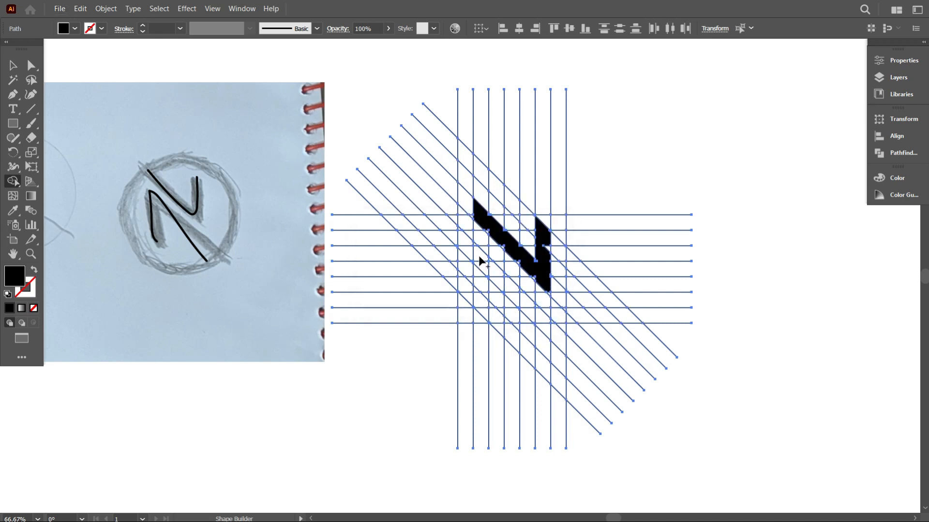
- Merge the grid cells forming the N's lower diagonal and left leg, extending both to slanted ends matching the sketch
left_click_drag(474, 250, 544, 318)
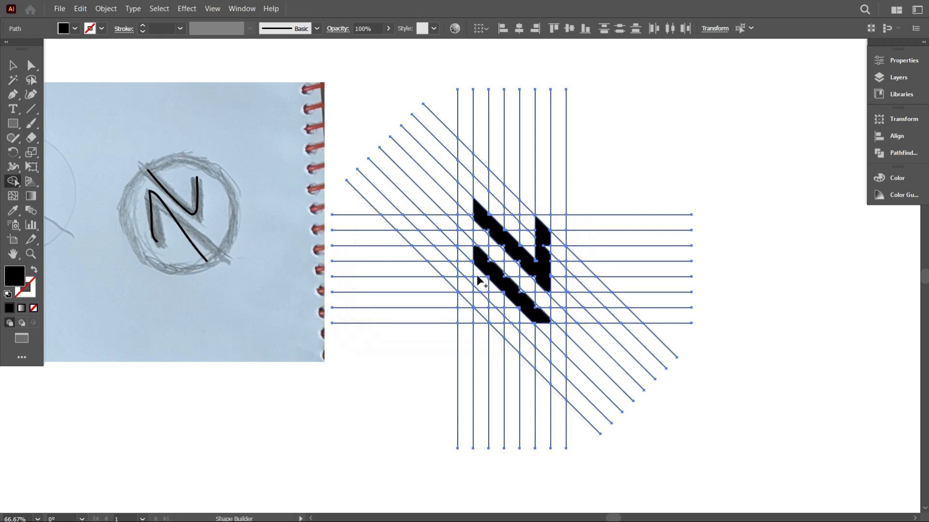
mouse_move(487, 271)
left_mouse_down()
mouse_move(479, 275)
mouse_move(484, 303)
left_mouse_up()
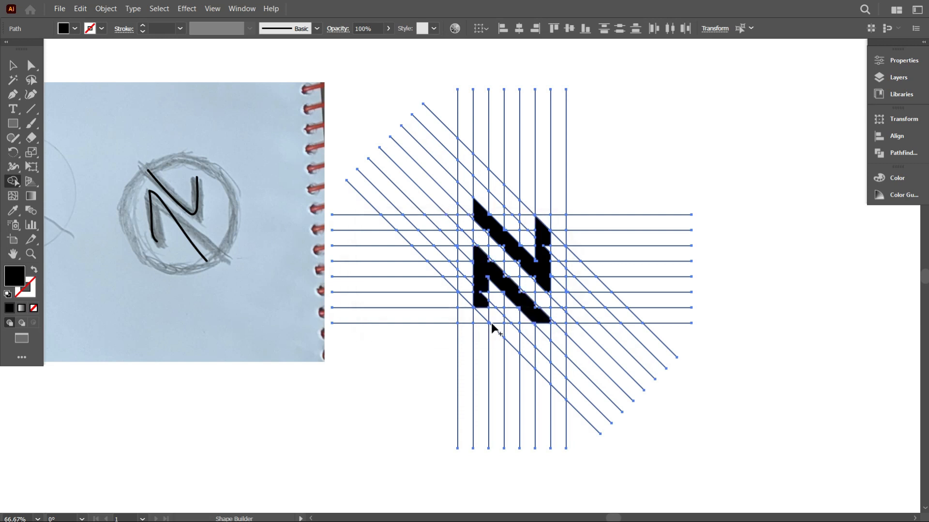
scroll(497, 332, "up", 3)
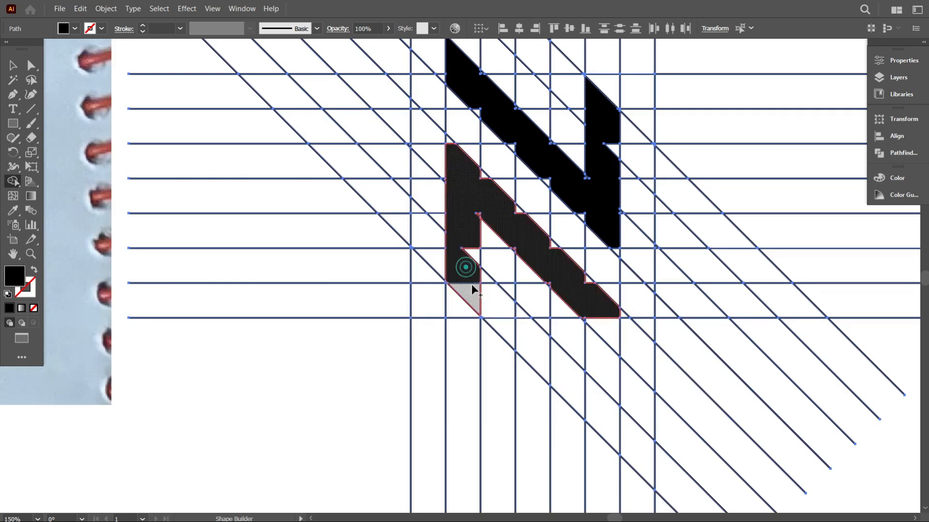
mouse_move(587, 311)
left_mouse_down()
mouse_move(639, 347)
mouse_move(570, 255)
mouse_move(559, 272)
left_mouse_up()
scroll(551, 315, "down", 1)
scroll(604, 334, "up", 4)
scroll(556, 309, "down", 3)
scroll(563, 276, "up", 4)
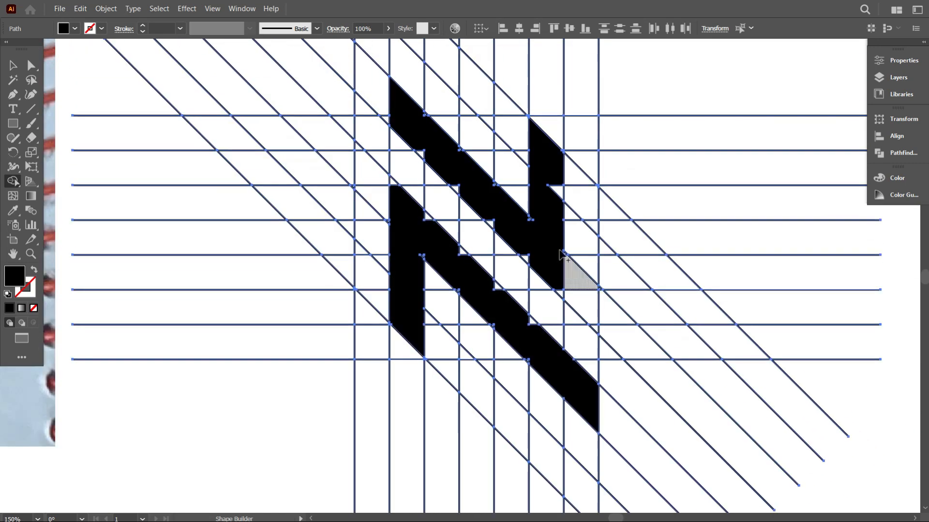
- Merge the small leftover triangles along the lower half's diagonal into the shape so its edges run straight
mouse_move(406, 152)
left_mouse_down()
mouse_move(379, 135)
mouse_move(390, 206)
mouse_move(380, 176)
mouse_move(477, 267)
left_mouse_up()
scroll(401, 264, "up", 3)
scroll(401, 264, "up", 1)
left_click_drag(468, 304, 455, 372)
mouse_move(516, 344)
left_mouse_down()
mouse_move(561, 347)
mouse_move(567, 359)
left_mouse_up()
scroll(503, 369, "down", 2)
scroll(526, 362, "up", 3)
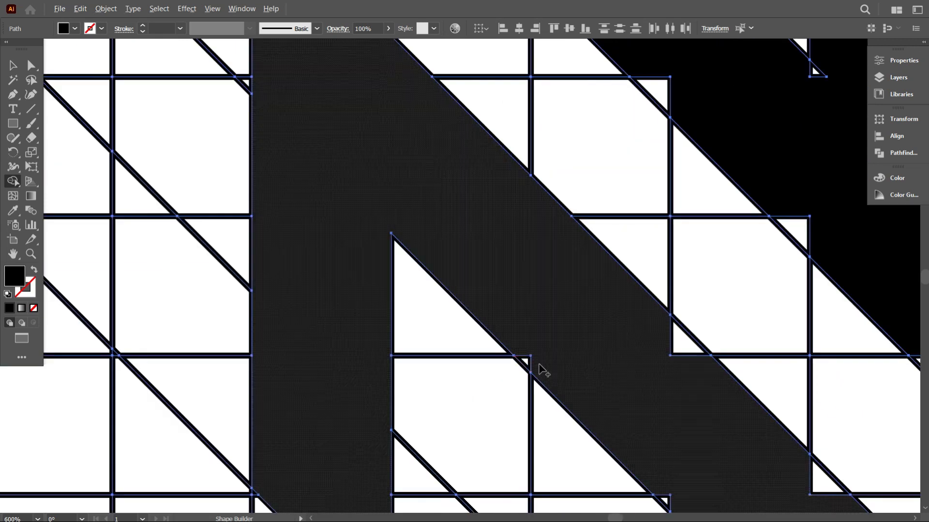
mouse_move(659, 357)
left_mouse_down()
mouse_move(628, 345)
mouse_move(620, 327)
mouse_move(586, 327)
left_mouse_up()
scroll(597, 356, "down", 4)
scroll(669, 391, "up", 3)
left_click_drag(562, 332, 516, 331)
left_click_drag(613, 398, 612, 428)
scroll(591, 431, "down", 2)
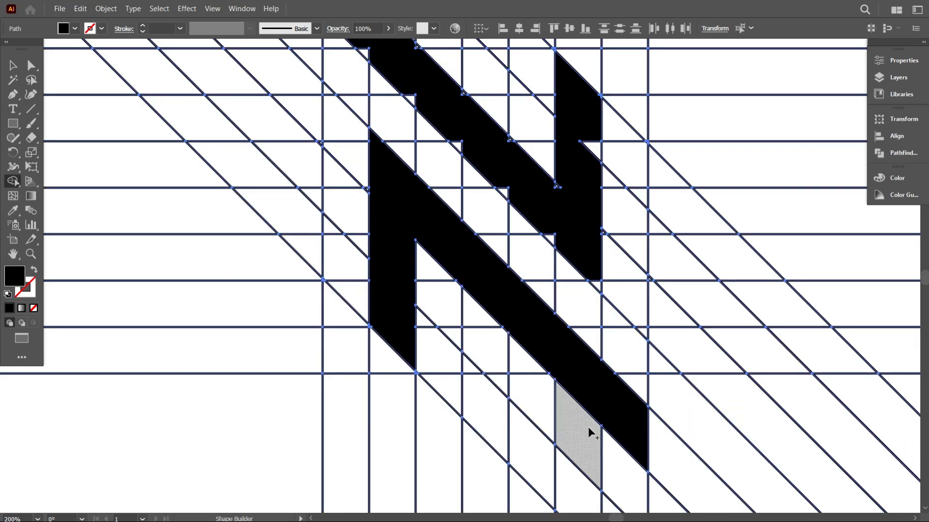
- Merge the leftover pieces at the inner corner and right leg of the N's upper half into the shape
scroll(617, 398, "up", 4)
scroll(617, 398, "down", 5)
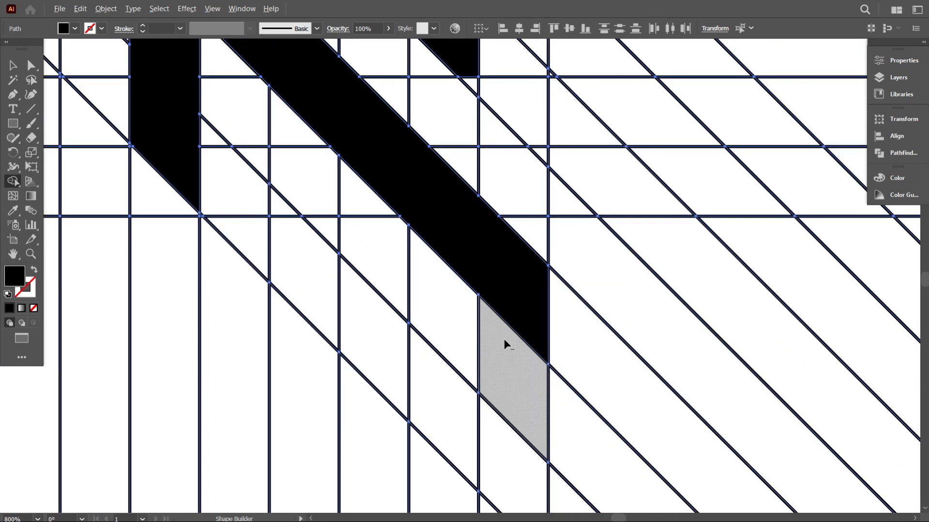
scroll(459, 235, "up", 3)
left_click_drag(505, 337, 534, 417)
mouse_move(502, 340)
left_mouse_down()
mouse_move(468, 304)
mouse_move(402, 274)
left_mouse_up()
scroll(452, 270, "down", 2)
scroll(408, 193, "up", 3)
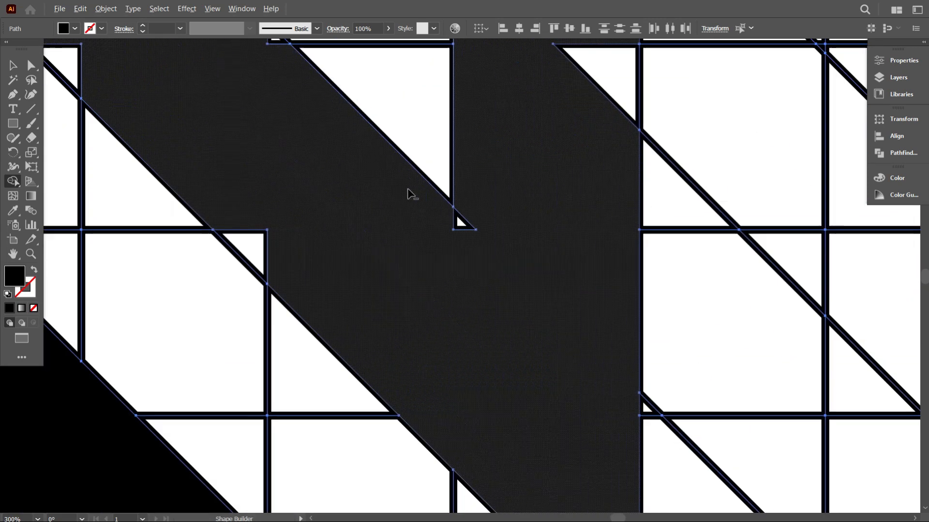
left_click_drag(343, 244, 258, 246)
scroll(444, 328, "up", 2)
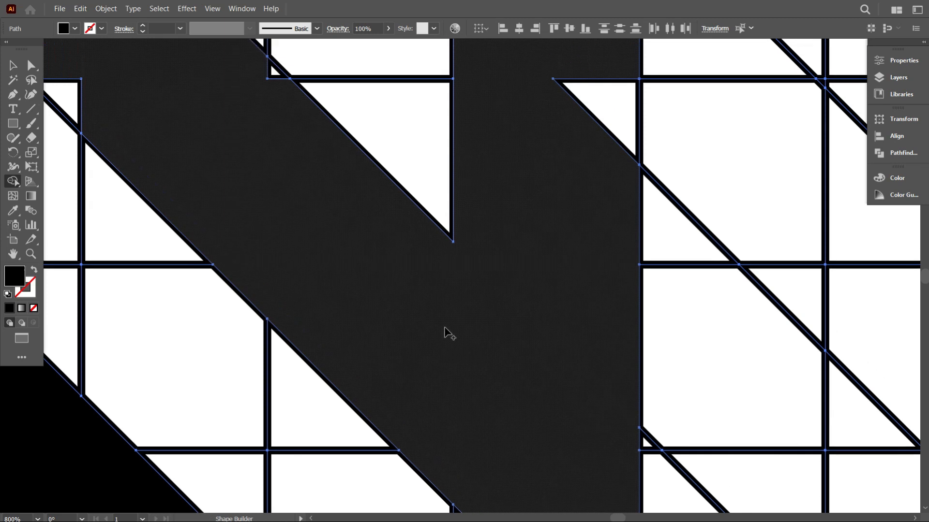
scroll(453, 327, "down", 2)
mouse_move(497, 289)
left_mouse_down()
mouse_move(516, 218)
mouse_move(504, 240)
left_mouse_up()
- Merge the remaining small triangles on both sides of the upper diagonal into the shape to straighten its edges
scroll(504, 240, "up", 3)
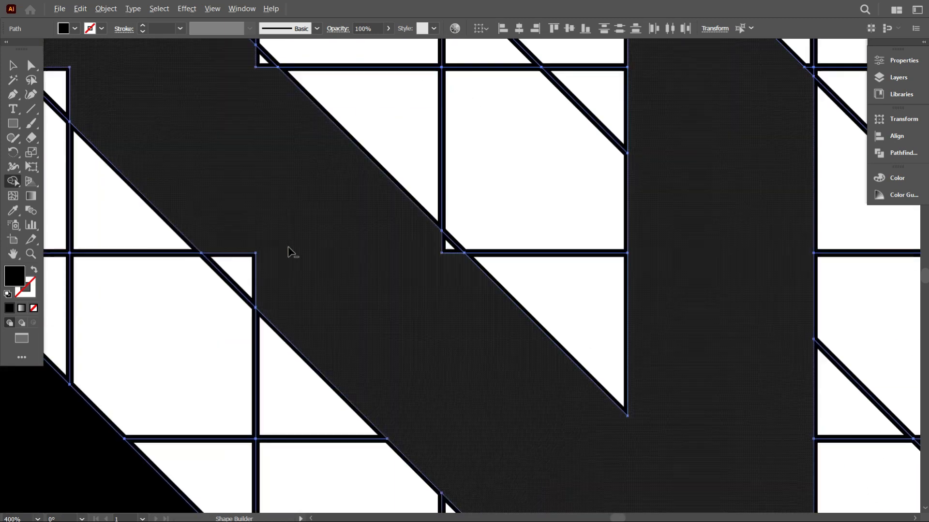
scroll(290, 251, "up", 2)
left_click(292, 207)
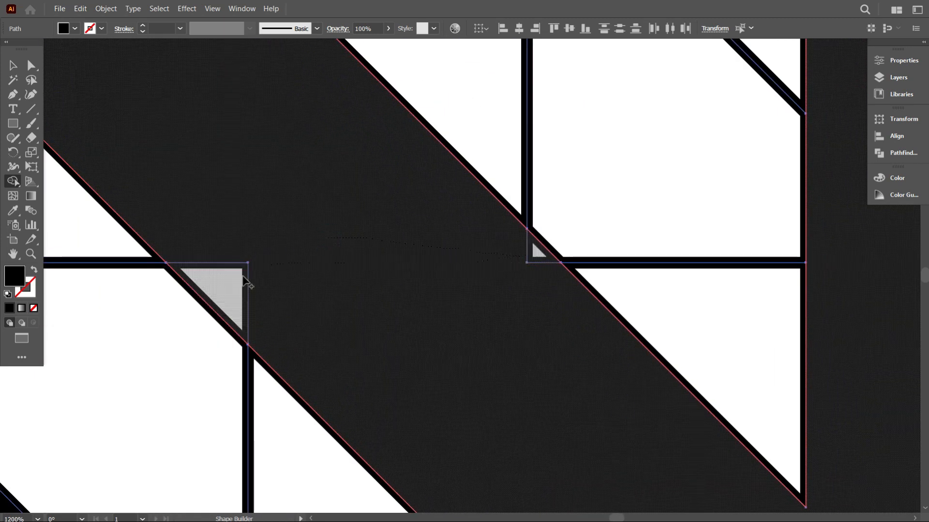
scroll(237, 290, "down", 3)
scroll(243, 182, "up", 3)
left_click_drag(240, 185, 245, 234)
mouse_move(311, 224)
left_mouse_down()
mouse_move(535, 216)
mouse_move(553, 206)
left_mouse_up()
scroll(552, 206, "down", 3)
scroll(388, 220, "up", 3)
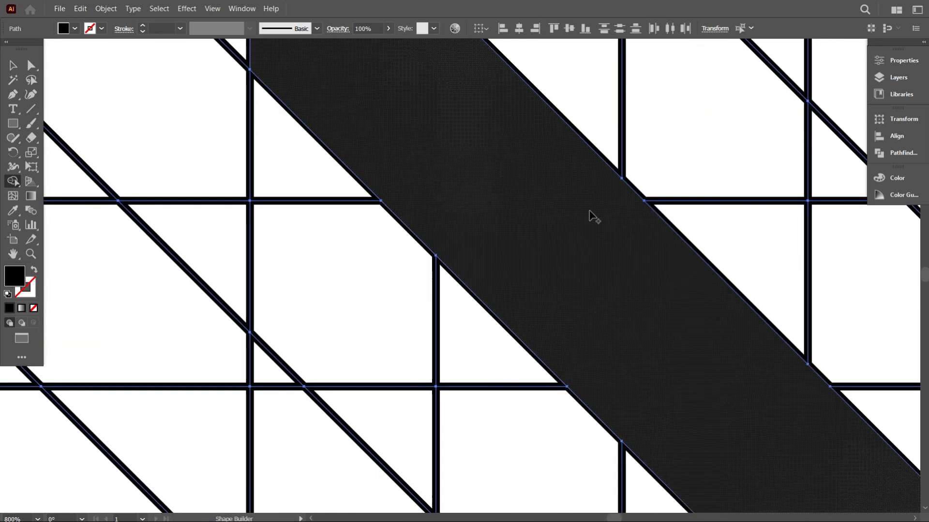
- Select both black halves of the N and move them out of the grid to the empty area on its right
scroll(522, 228, "down", 4)
scroll(495, 250, "down", 2)
scroll(560, 290, "up", 2)
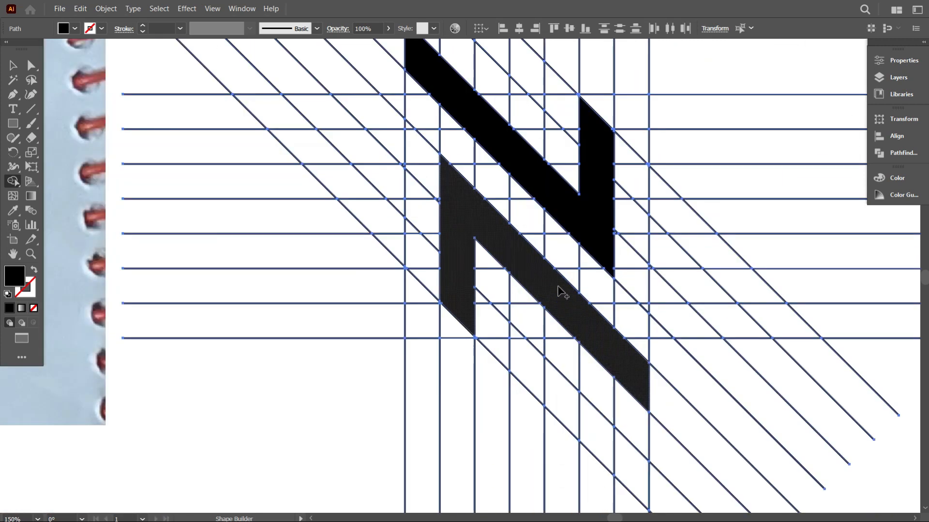
scroll(614, 286, "up", 2)
scroll(613, 283, "down", 3)
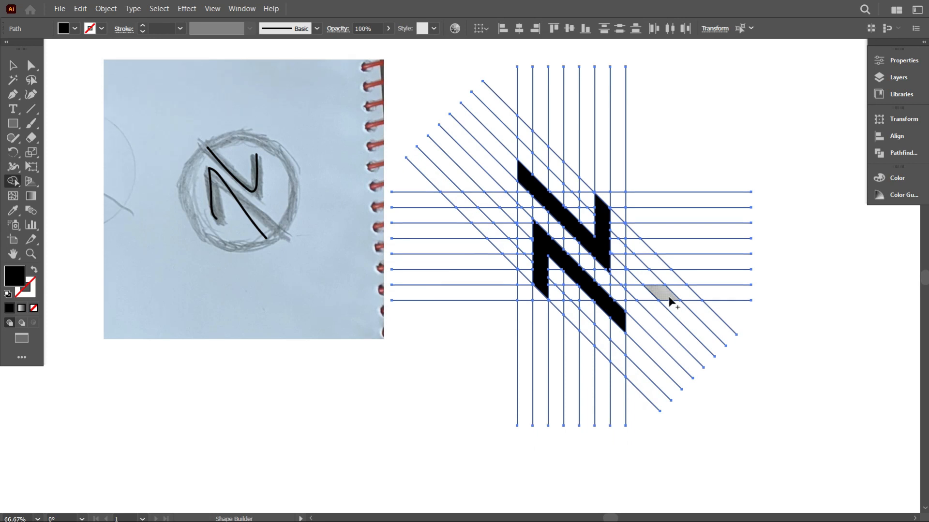
left_click(13, 66)
left_click(664, 158)
left_click_drag(701, 215, 574, 228)
left_click(439, 226)
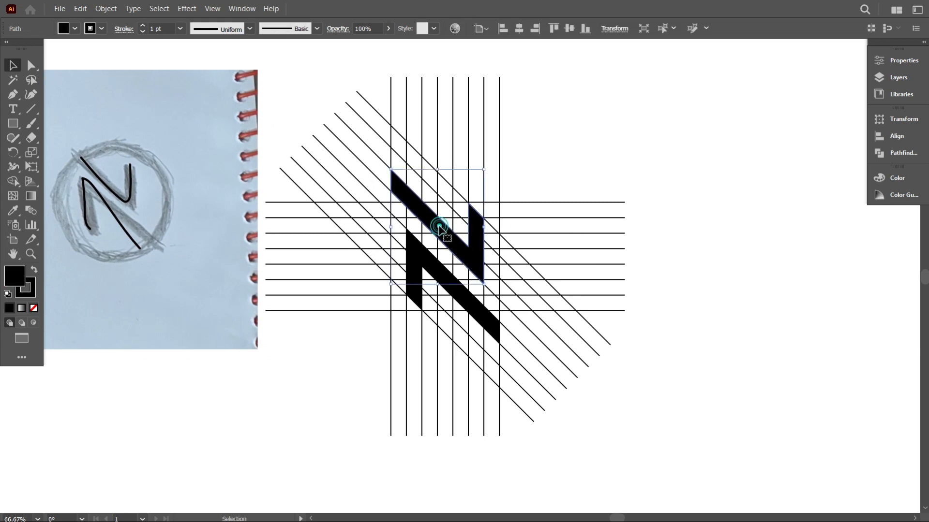
left_click(477, 317, "shift")
scroll(445, 311, "down", 1)
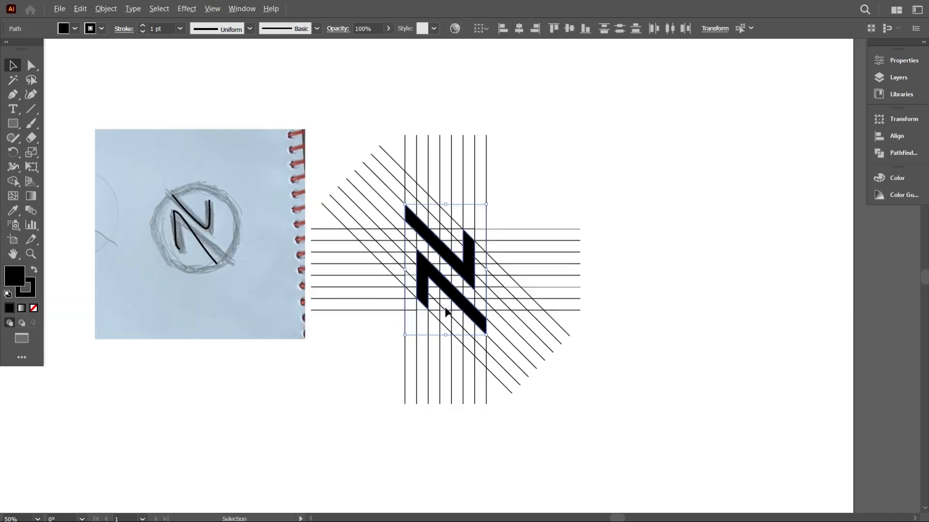
left_click_drag(462, 308, 730, 269)
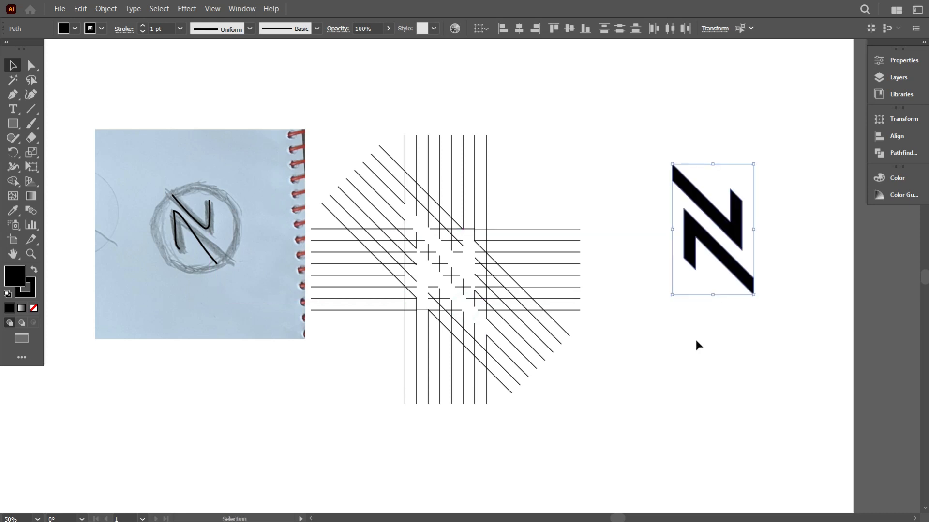
- Thicken both halves of the N by raising their stroke weight to 12 pt, narrowing the gap between them
scroll(730, 247, "up", 3)
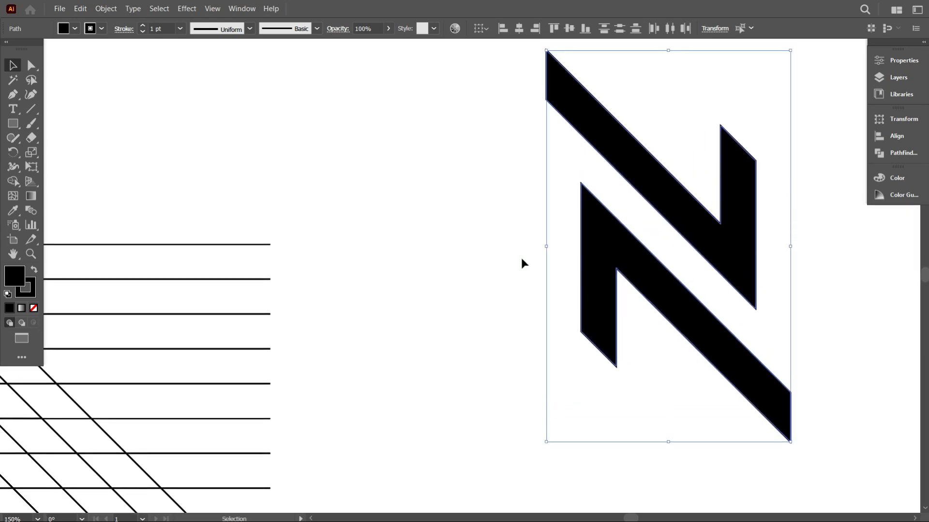
scroll(521, 257, "down", 2)
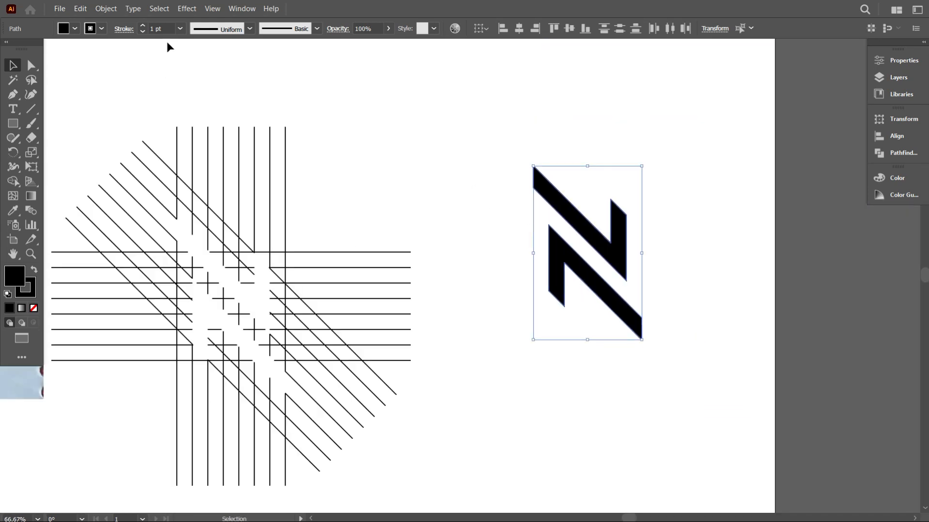
scroll(162, 29, "up", 6)
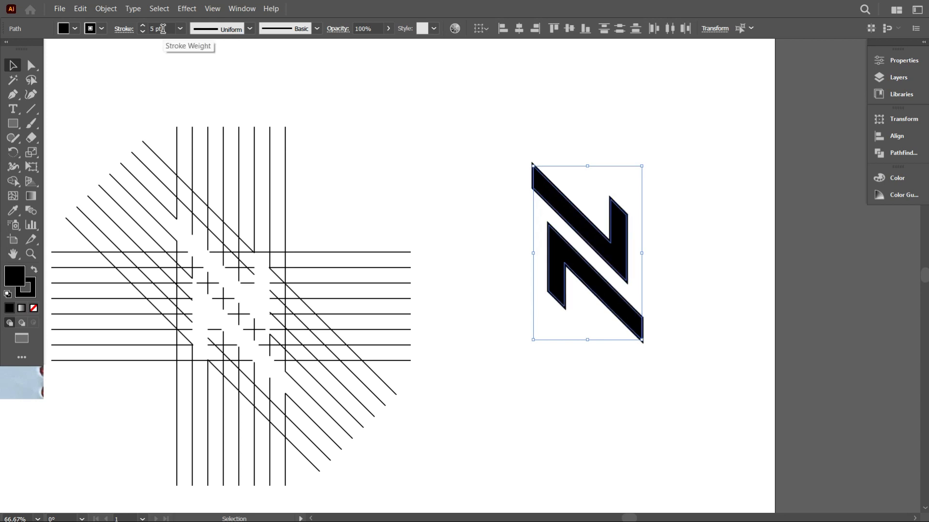
scroll(162, 29, "up", 3)
left_click(352, 96)
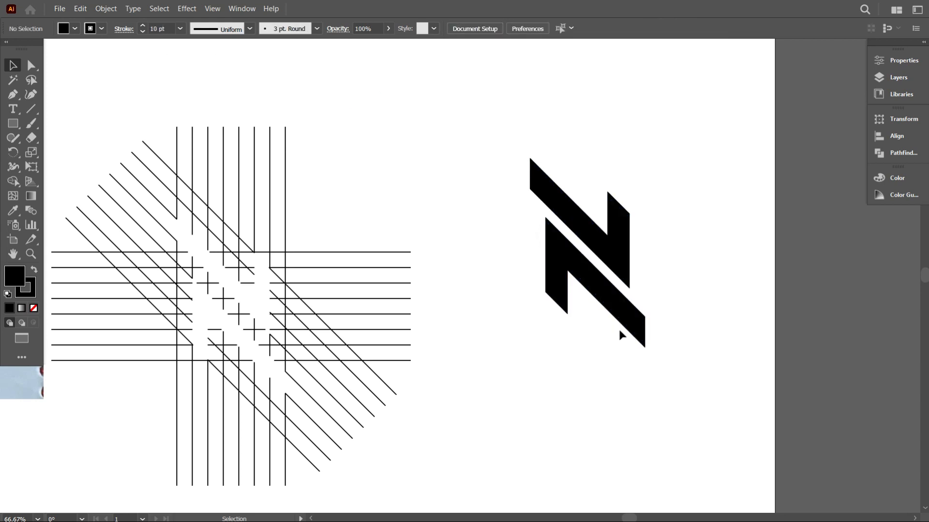
left_click_drag(444, 108, 584, 300)
scroll(165, 29, "up", 2)
left_click(310, 106)
scroll(634, 414, "down", 2)
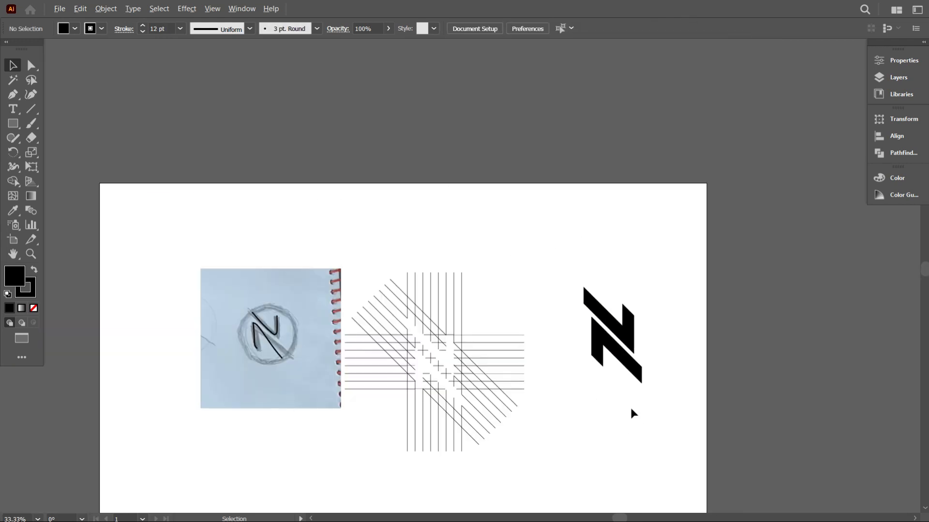
- Delete all leftover construction lines between the sketch and the N mark
scroll(626, 391, "up", 2)
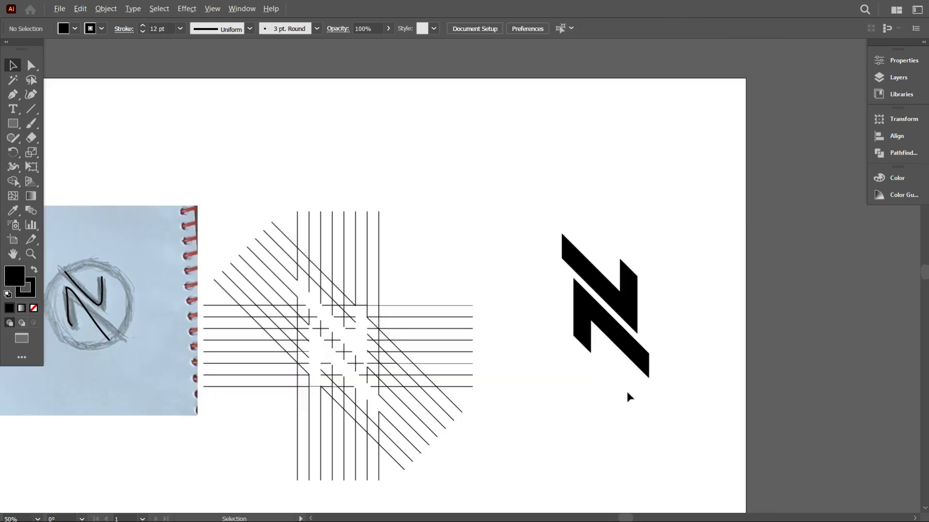
scroll(373, 245, "down", 2)
left_click_drag(239, 159, 372, 353)
key("Delete")
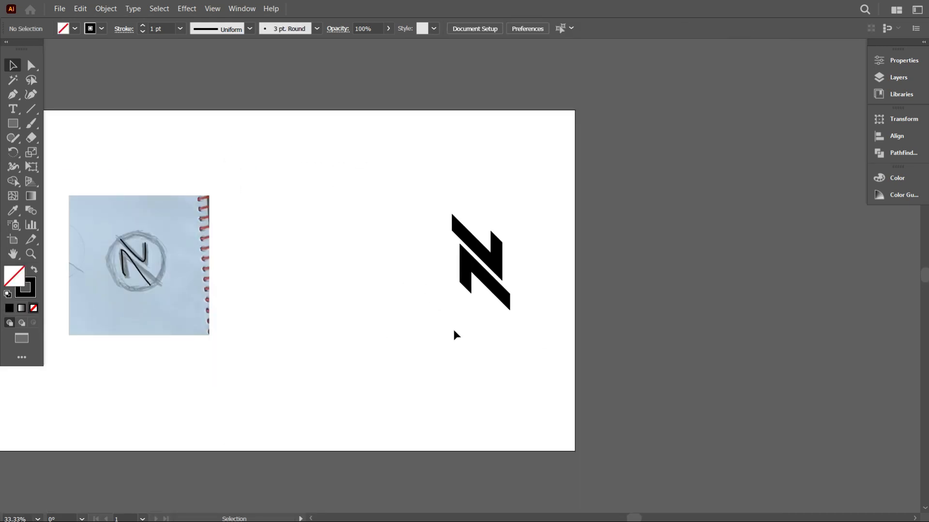
mouse_move(260, 297)
left_mouse_down()
mouse_move(352, 294)
mouse_move(272, 254)
mouse_move(814, 259)
left_mouse_up()
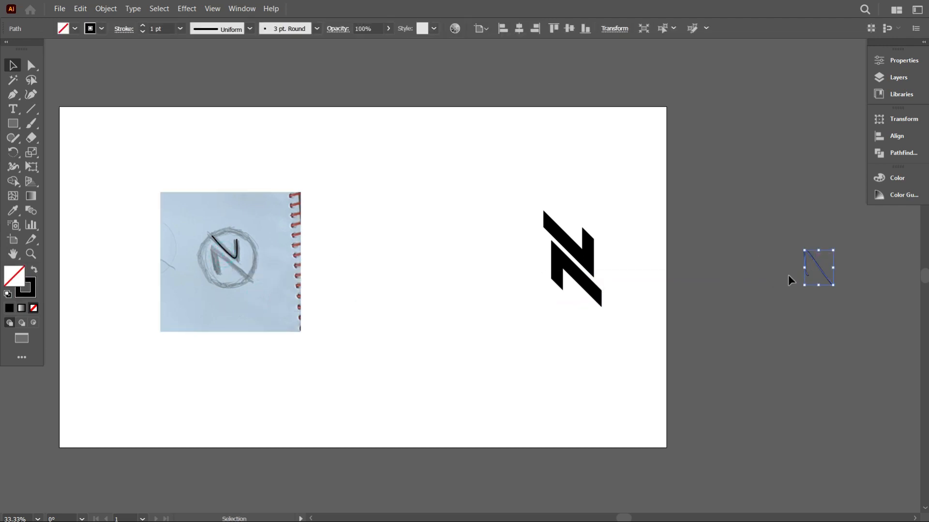
key("ctrl+z")
left_click(466, 326)
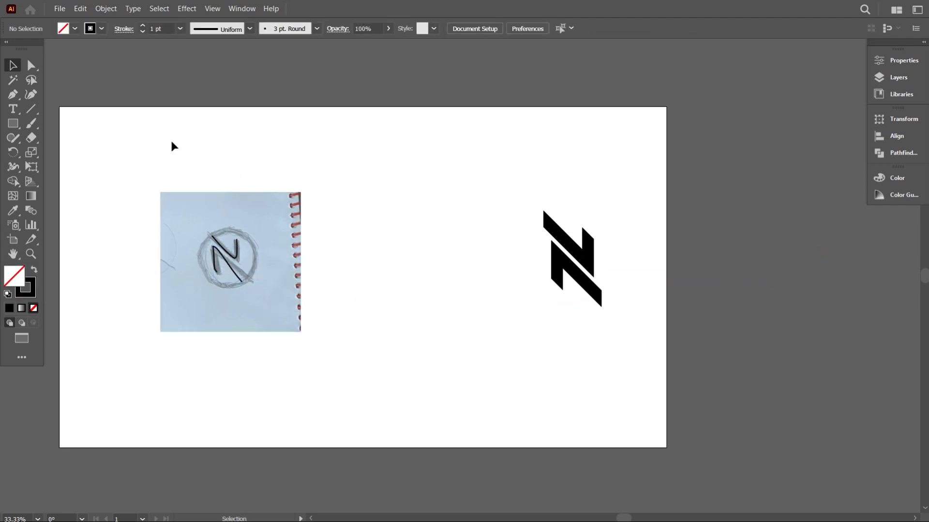
- Draw a circle with the Ellipse tool, larger than the N mark and partly overlapping its left side
left_click(13, 128)
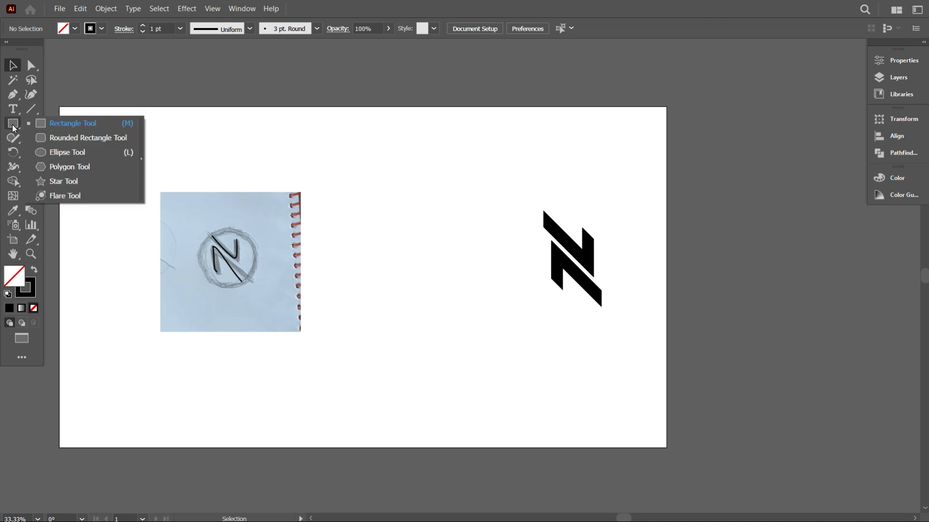
left_click(70, 153)
mouse_move(431, 179)
left_mouse_down()
mouse_move(497, 357)
mouse_move(459, 318)
left_mouse_up()
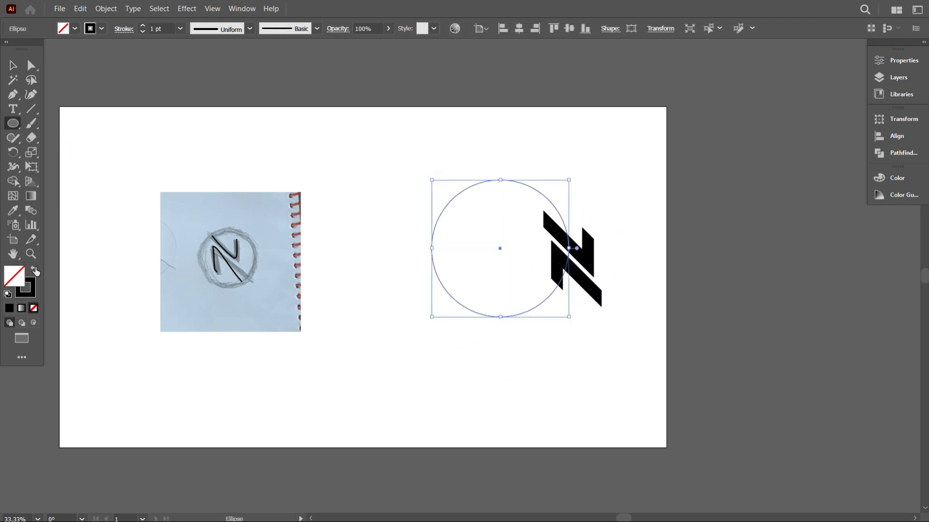
- Set the circle's stroke weight to 40 pt and move the circle so it surrounds the N mark
scroll(160, 28, "up", 4)
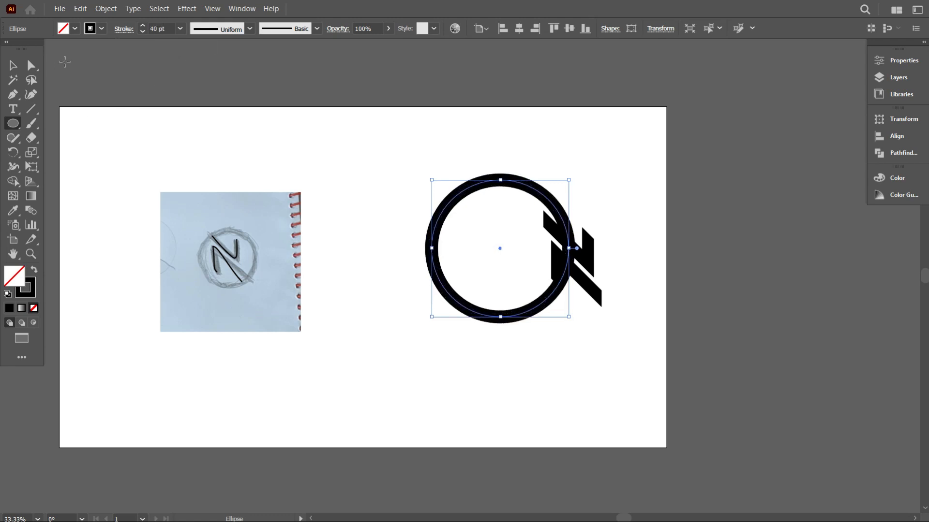
left_click(15, 66)
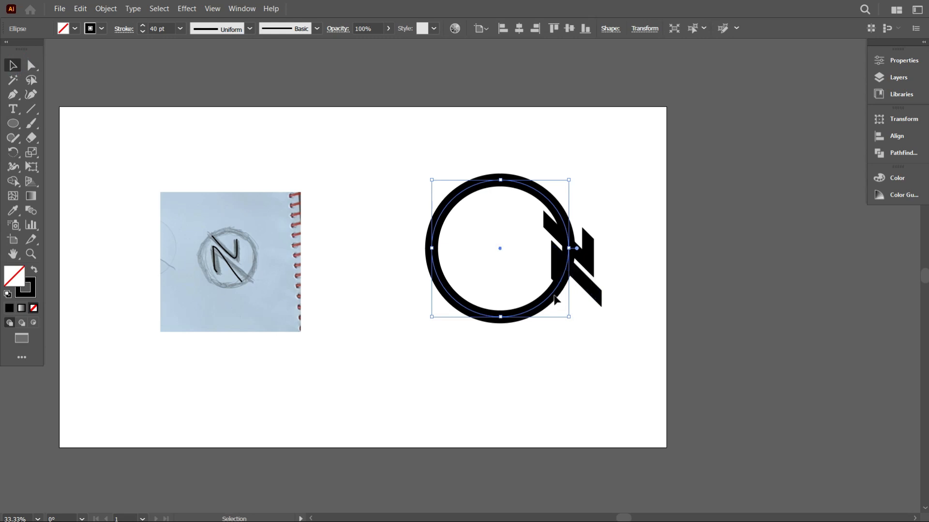
left_click_drag(548, 302, 634, 297)
- Shrink the circle about its centre so the N's diagonal tips cross the ring, and reposition it around the N
scroll(643, 292, "up", 3)
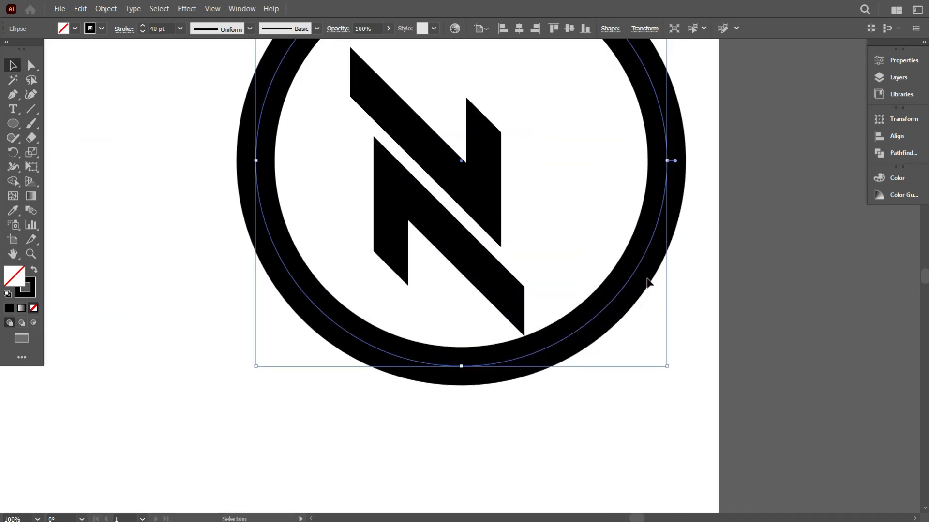
left_click_drag(666, 163, 602, 161)
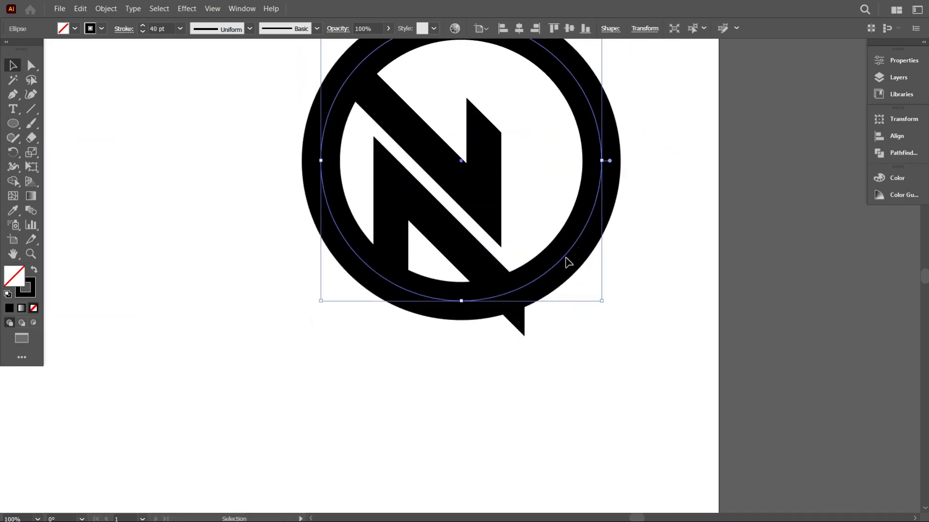
left_click_drag(562, 264, 535, 285)
left_click(502, 385)
- Group the two black halves of the N mark
scroll(499, 385, "down", 3)
scroll(486, 371, "up", 2)
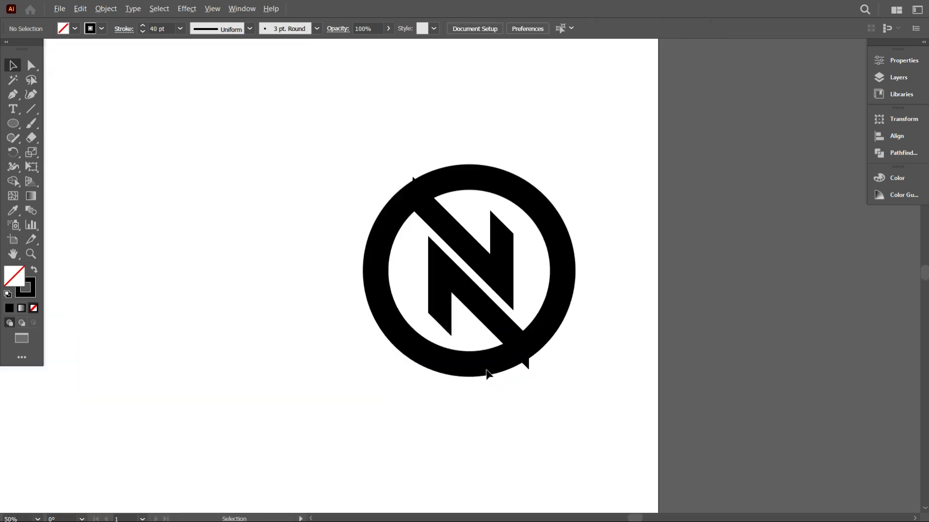
left_click(499, 330)
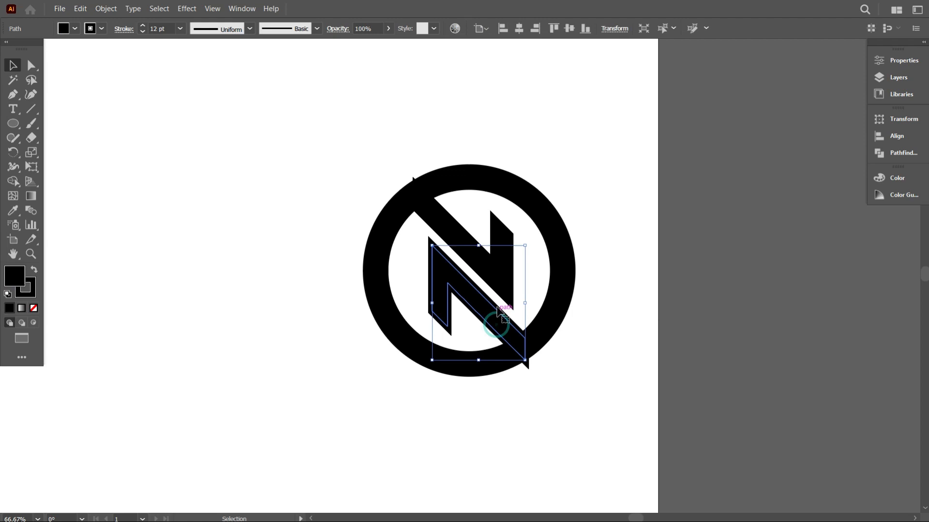
left_click(503, 280, "shift")
right_click(645, 207)
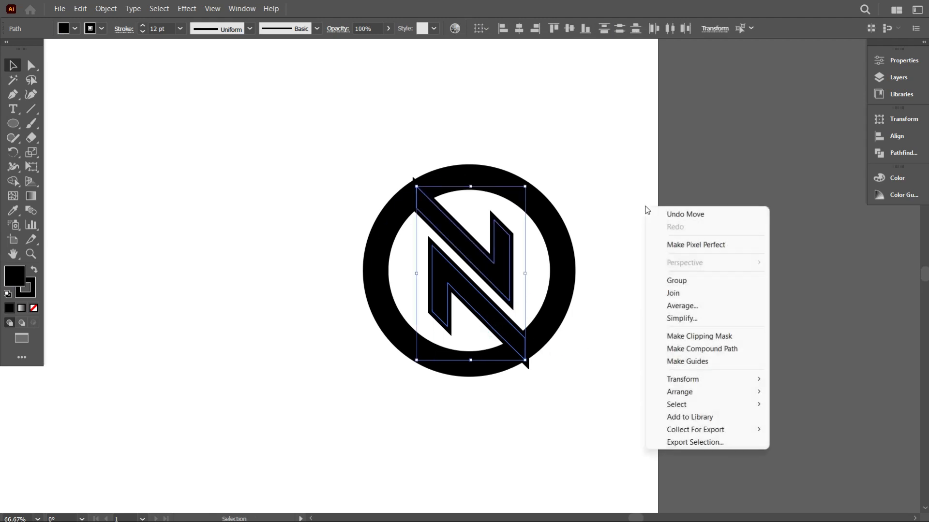
left_click(701, 286)
- Align the N group and the circle to each other by their horizontal and vertical centres
left_click(408, 96)
left_click_drag(395, 134, 529, 361)
left_click(518, 28)
left_click(569, 29)
left_click(588, 79)
- Shrink the circle proportionally about its centre to about 278 px wide and set its stroke weight to 35 pt
scroll(535, 356, "down", 1)
scroll(486, 365, "up", 1)
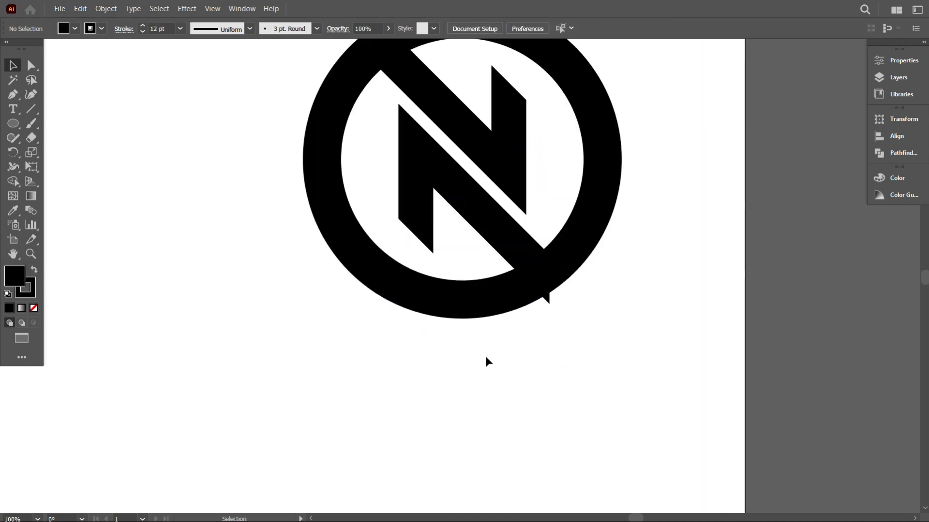
scroll(532, 348, "up", 1)
scroll(582, 261, "up", 1)
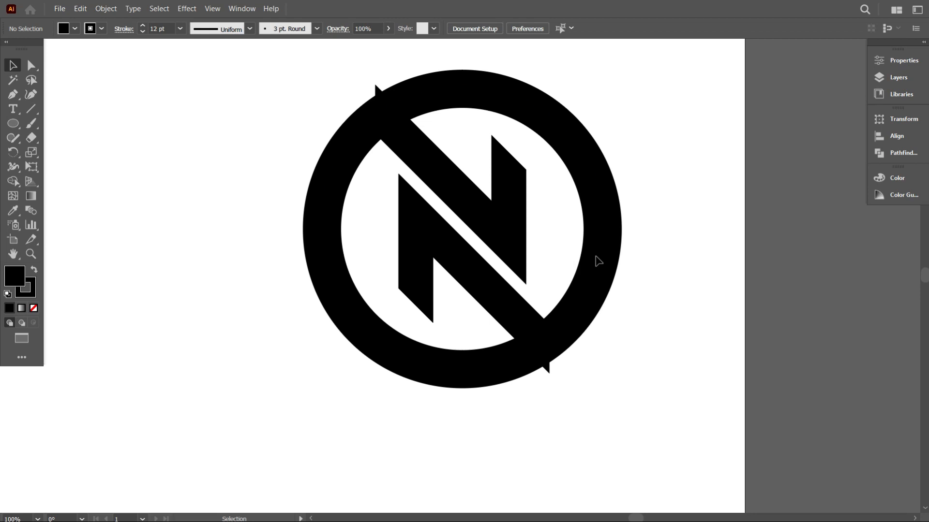
left_click(602, 257)
left_click_drag(605, 229, 596, 230)
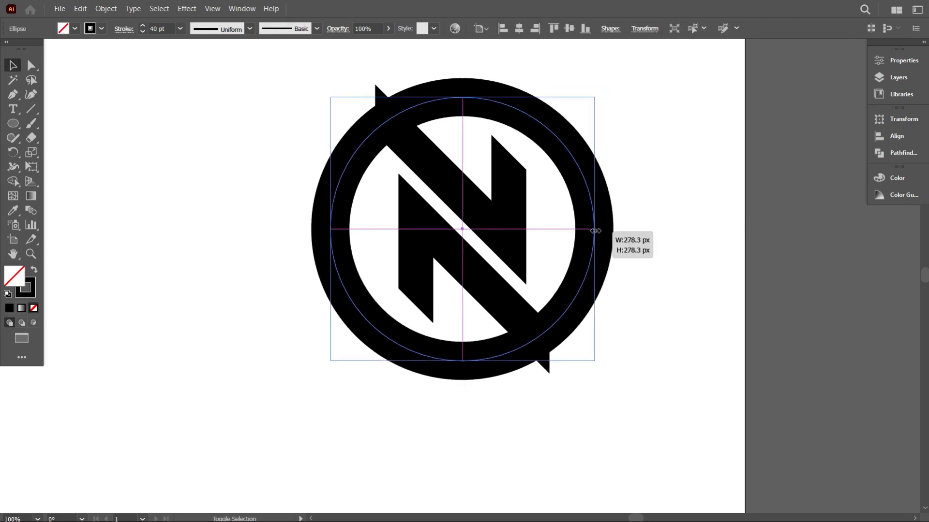
left_click(668, 309)
scroll(667, 310, "up", 2)
left_click(588, 238)
scroll(157, 29, "down", 5)
left_click(185, 120)
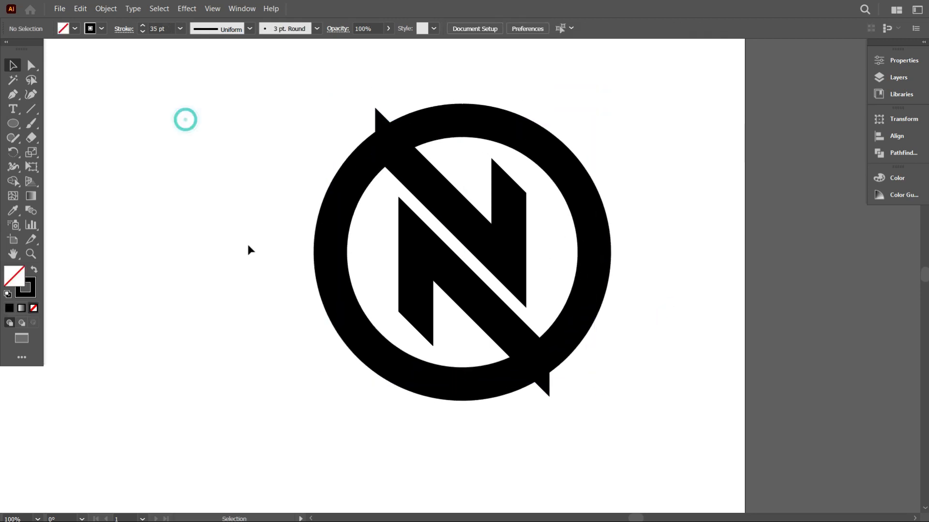
scroll(460, 276, "down", 2)
scroll(503, 348, "up", 1)
scroll(524, 360, "up", 3)
scroll(531, 369, "up", 2)
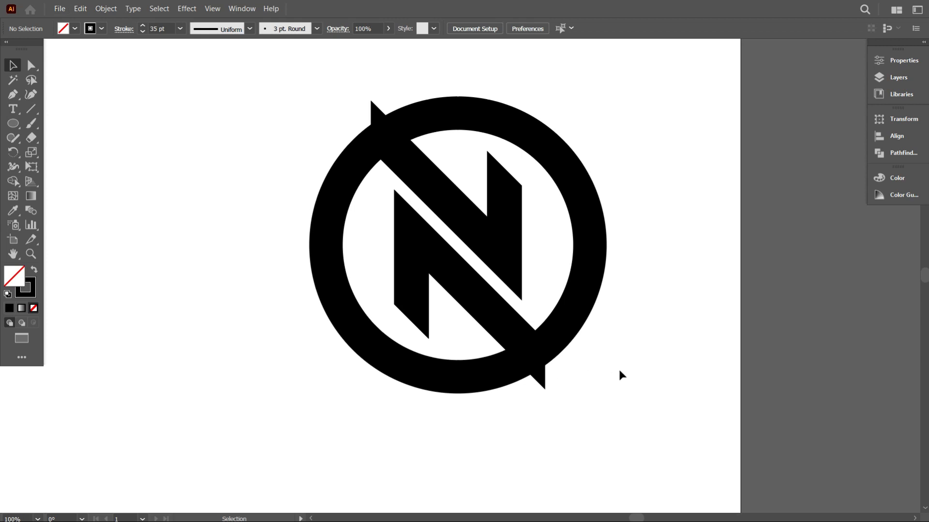
left_click(31, 123)
left_click(75, 28)
left_click(33, 49)
left_click_drag(293, 237, 346, 235)
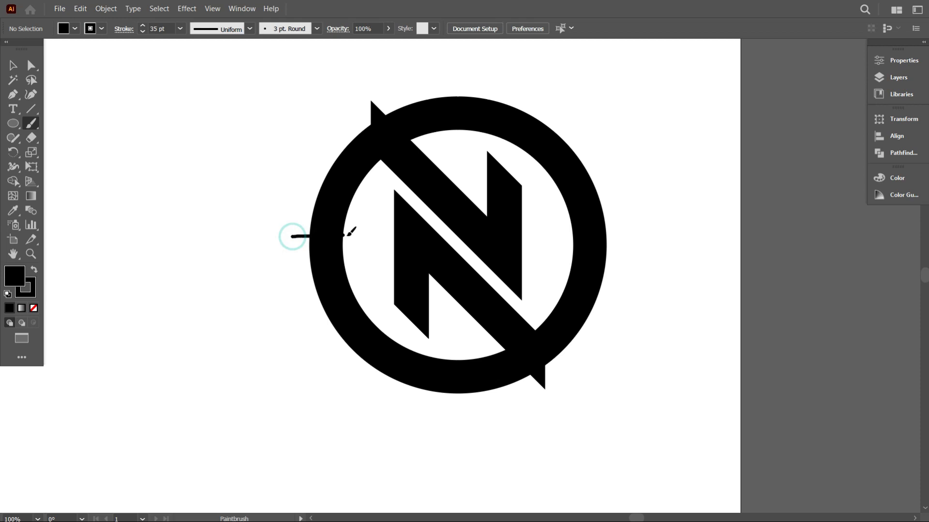
left_click(101, 28)
left_click(41, 50)
left_click_drag(484, 198, 534, 197)
left_click_drag(178, 181, 276, 228)
left_click_drag(274, 169, 237, 280)
left_click(12, 65)
mouse_move(139, 116)
left_mouse_down()
mouse_move(250, 262)
mouse_move(265, 249)
left_mouse_up()
key("Delete")
left_click(506, 198)
key("Delete")
- Convert the N group's strokes into filled shapes with Outline Stroke
left_click(502, 227)
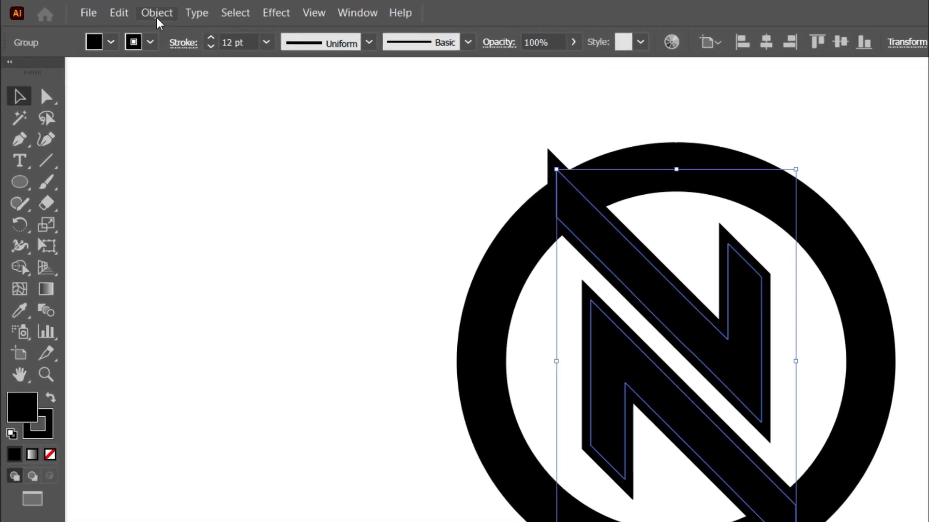
left_click(106, 10)
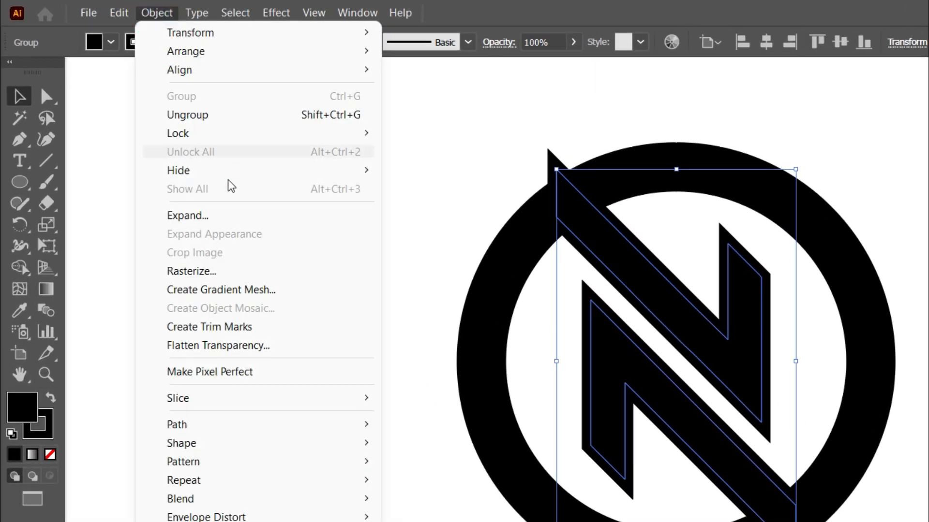
mouse_move(288, 424)
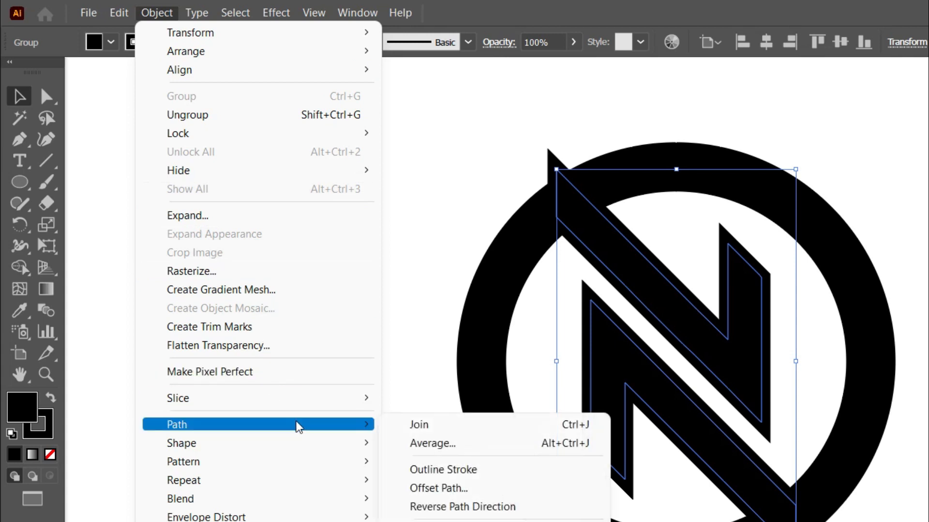
left_click(456, 470)
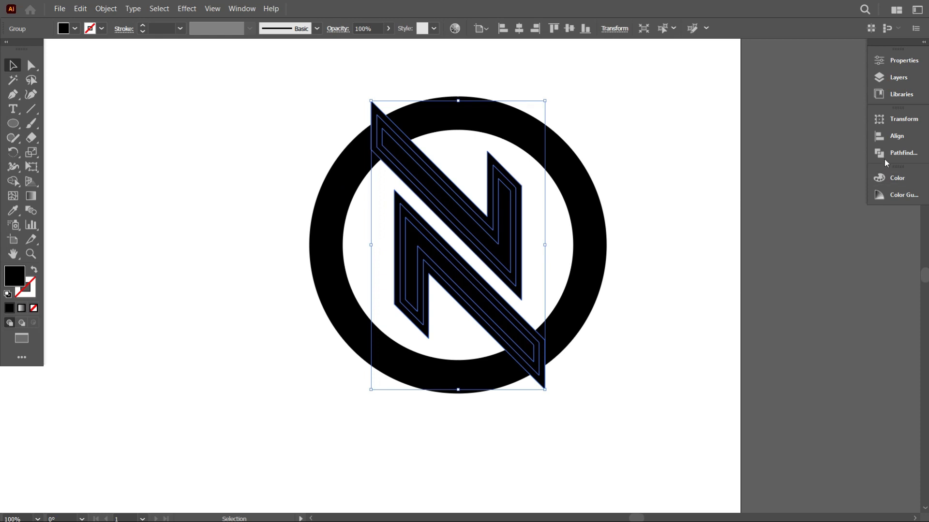
- Unite the N group's overlapping outlined shapes with Pathfinder so each half is one solid shape
left_click(886, 155)
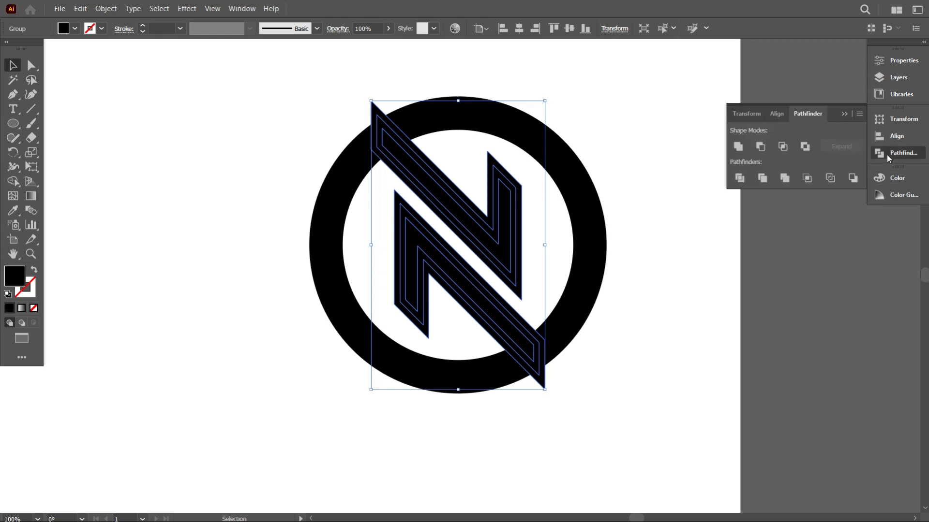
left_click(739, 146)
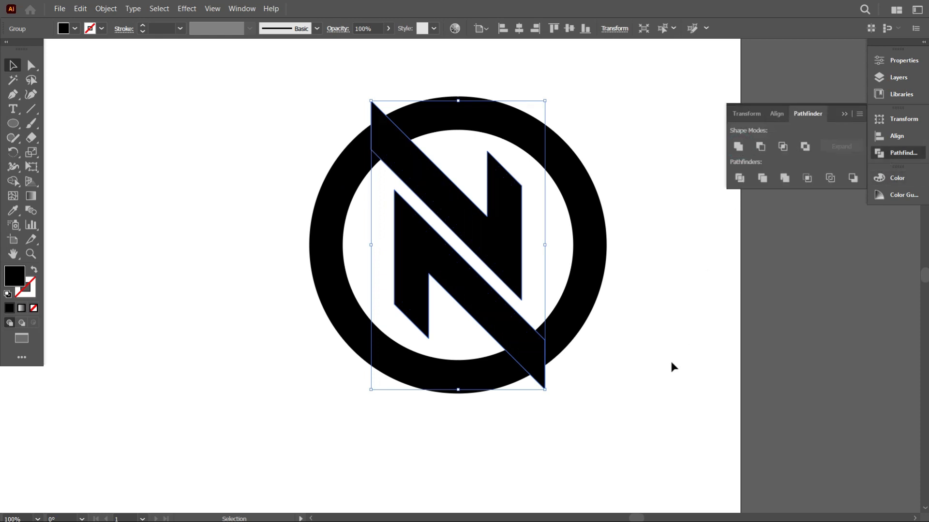
left_click(669, 360)
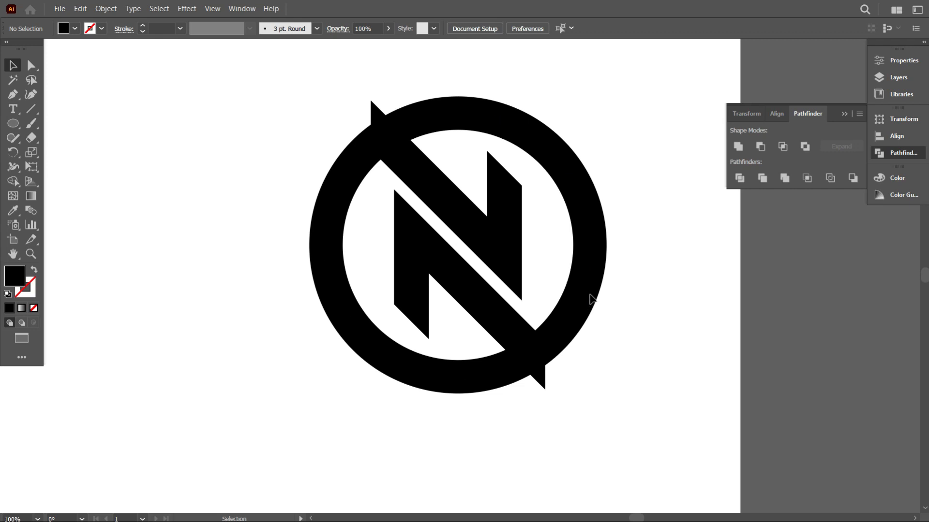
left_click(586, 287)
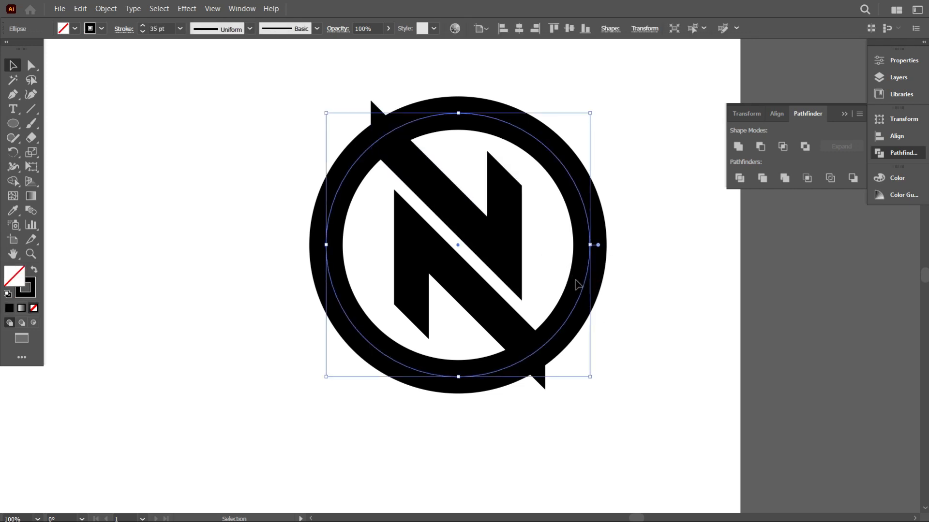
scroll(552, 275, "up", 2)
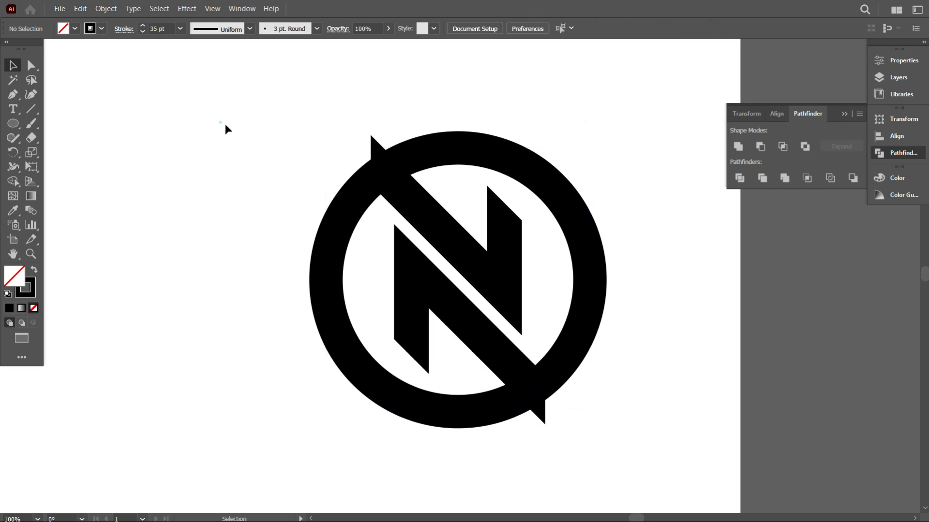
left_click_drag(224, 128, 485, 338)
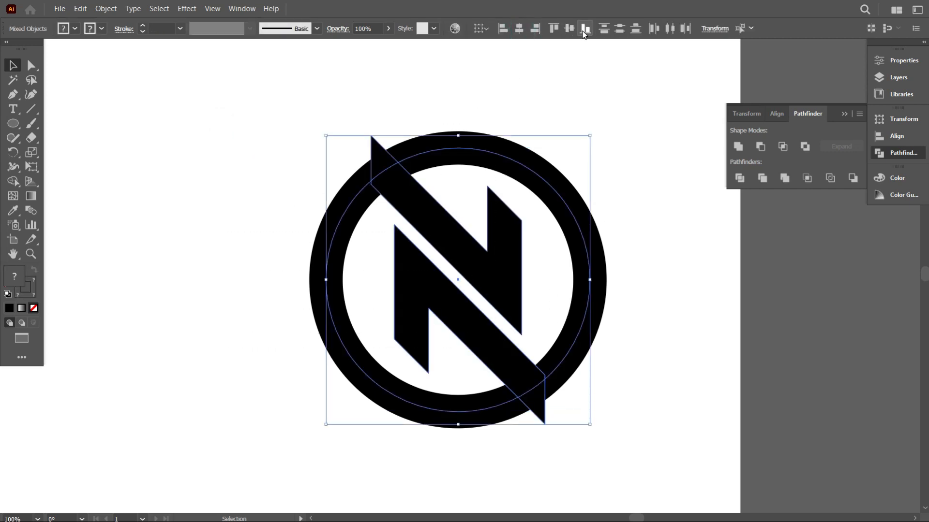
left_click(629, 125)
- Apply Outline Stroke to the circle and swap the ring's fill and stroke, leaving it unfilled with a black outline
scroll(616, 284, "down", 3)
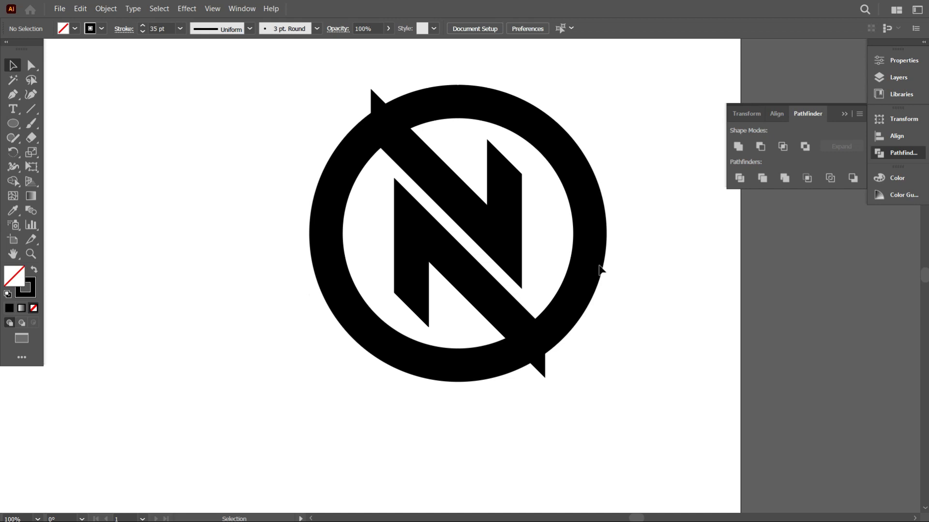
left_click(587, 252)
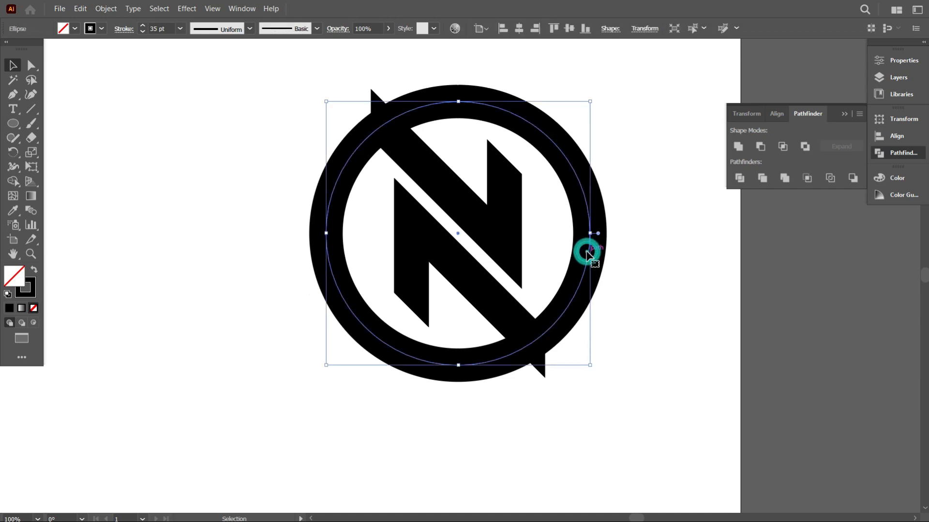
left_click(109, 10)
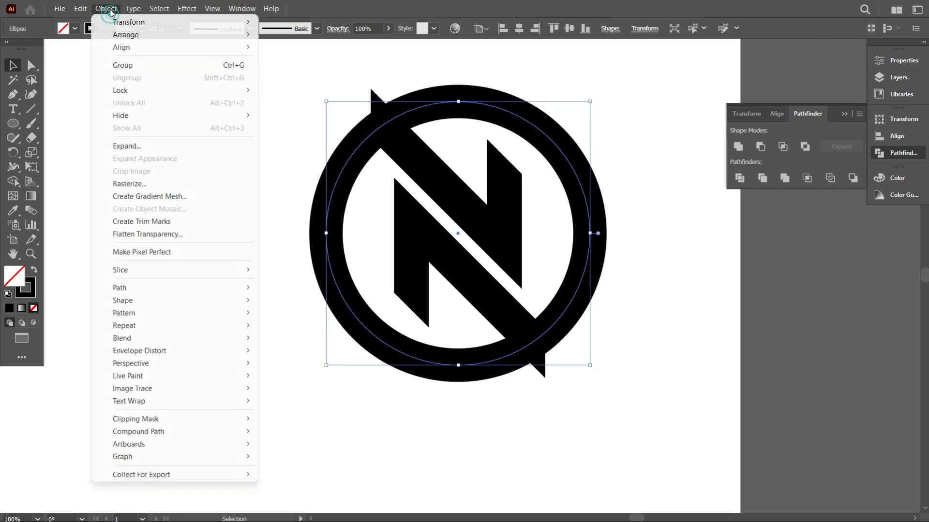
mouse_move(177, 290)
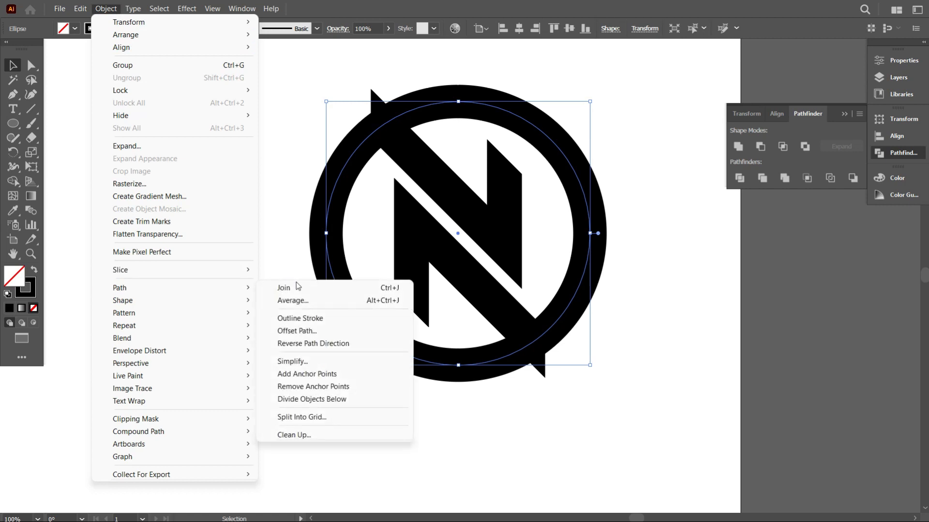
left_click(327, 321)
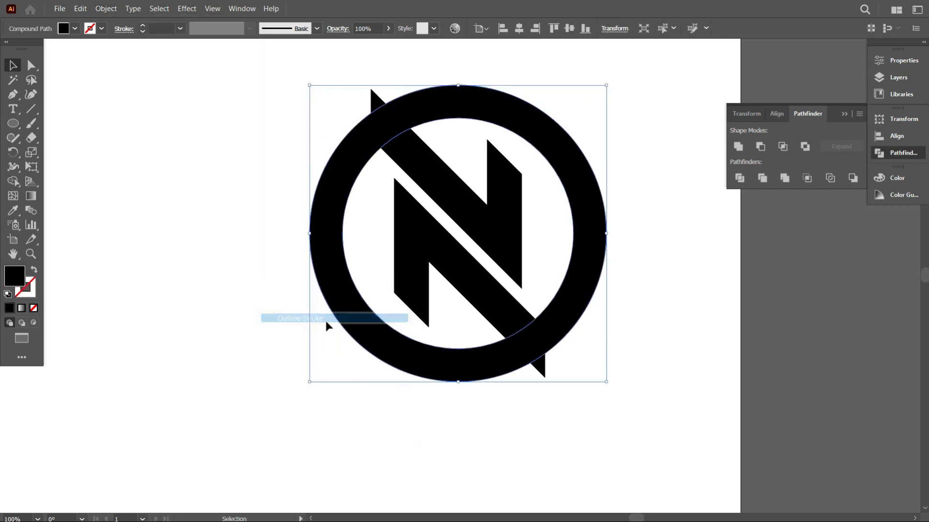
left_click(35, 271)
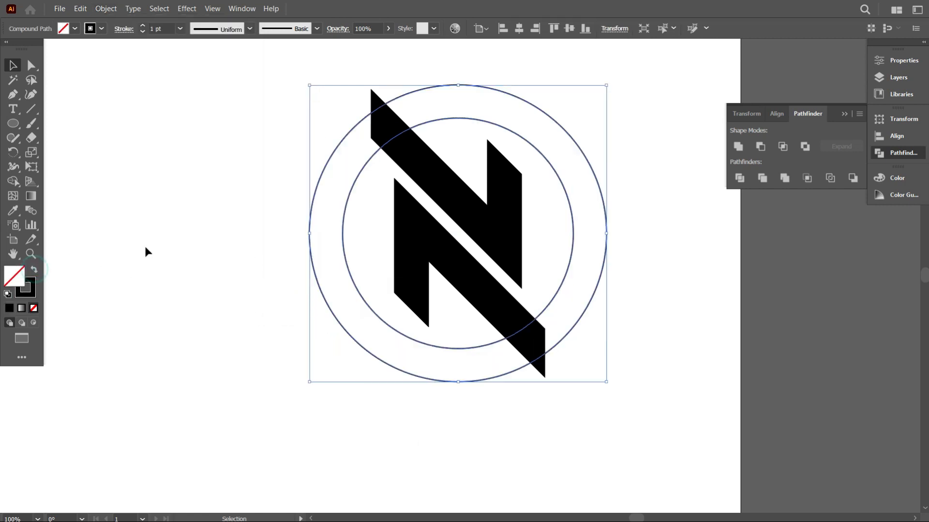
left_click(139, 219)
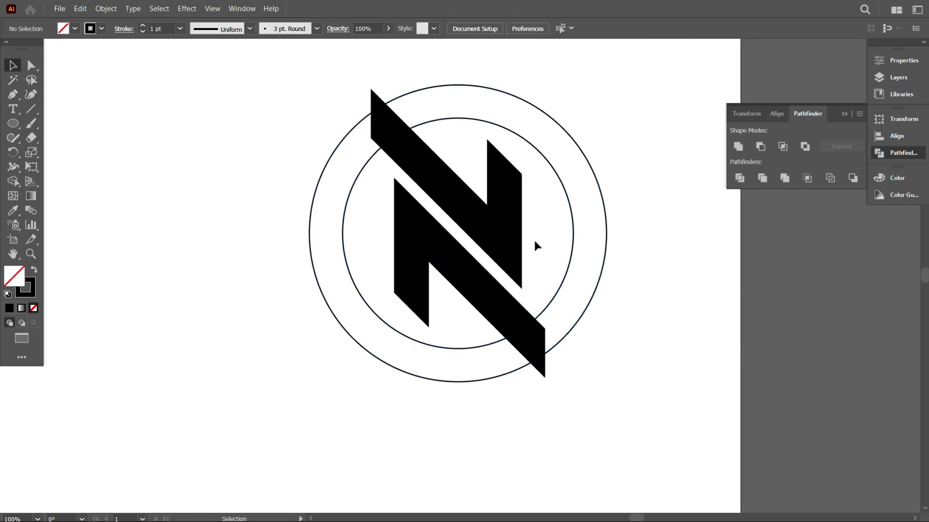
- Release the ring's compound path into two separate circles and select the outer circle
scroll(556, 225, "down", 1)
scroll(395, 220, "down", 1)
scroll(397, 327, "up", 1)
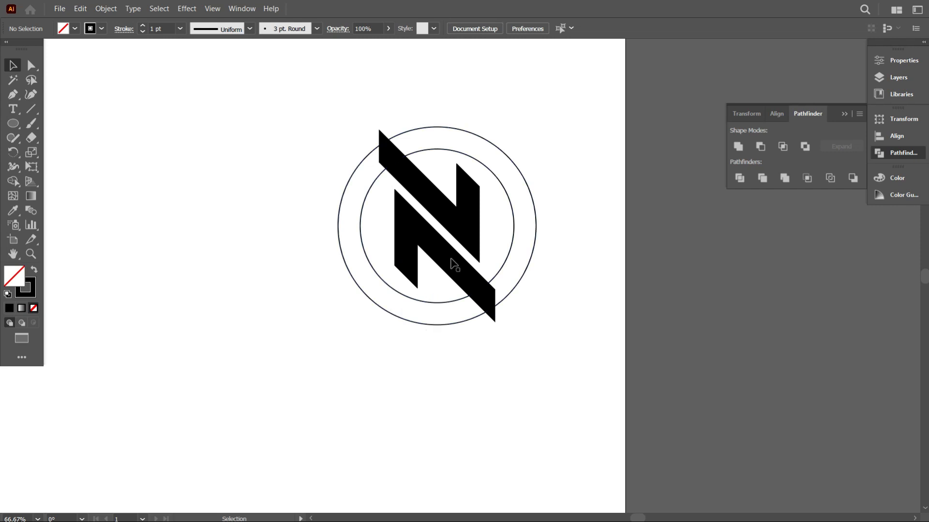
scroll(506, 195, "up", 4)
scroll(503, 190, "down", 2)
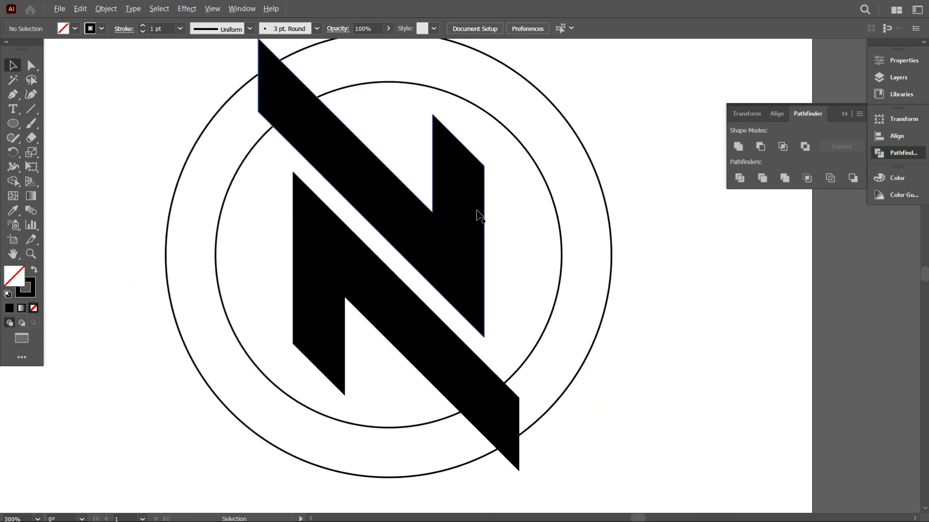
scroll(545, 225, "down", 1)
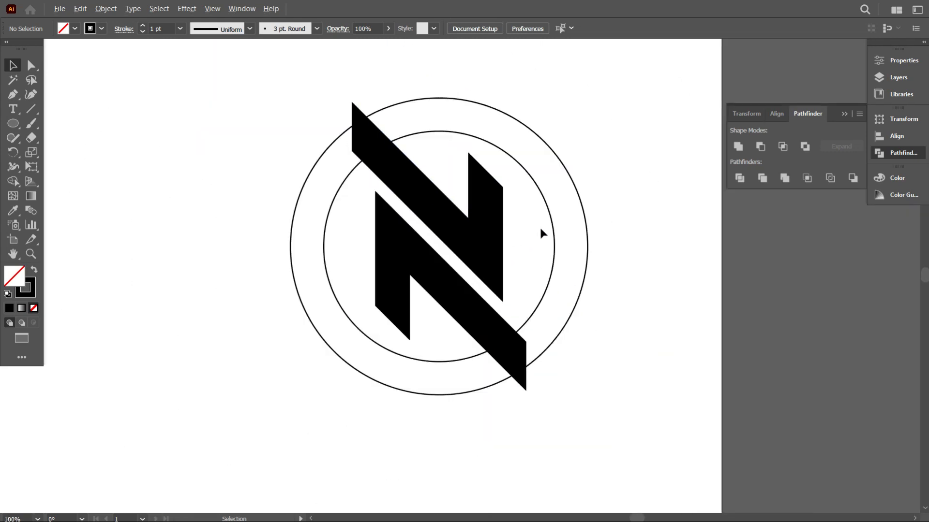
right_click(588, 237)
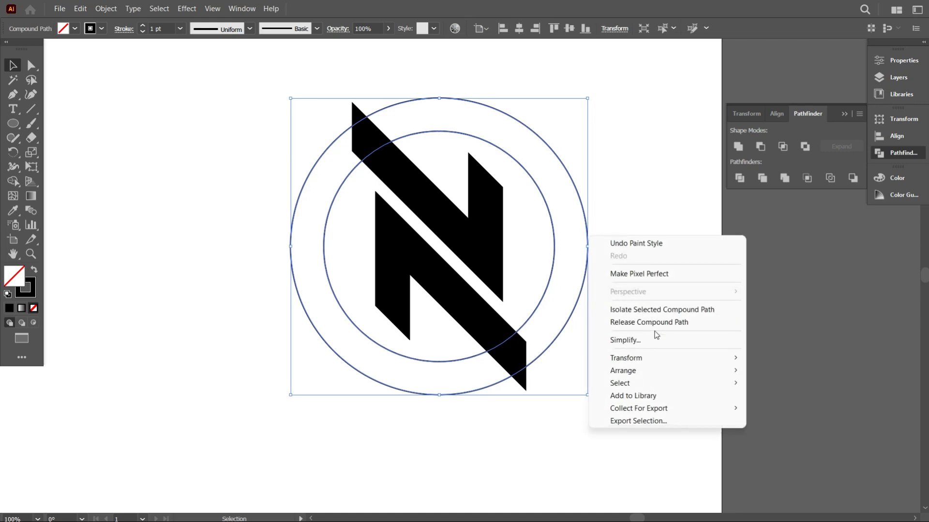
left_click(662, 322)
left_click(633, 230)
left_click(588, 244)
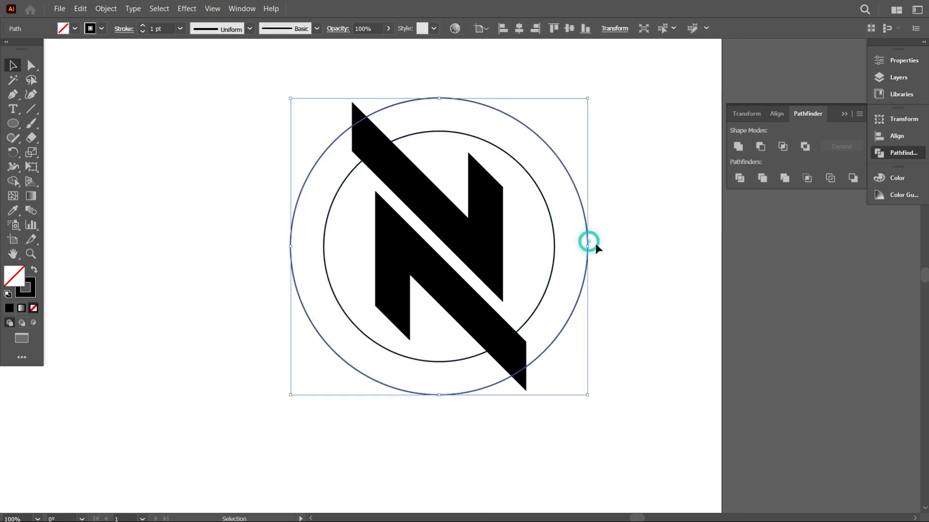
- Draw a straight horizontal line across the full width of the upright in the N's upper half
left_click_drag(591, 247, 614, 257)
left_click(680, 319)
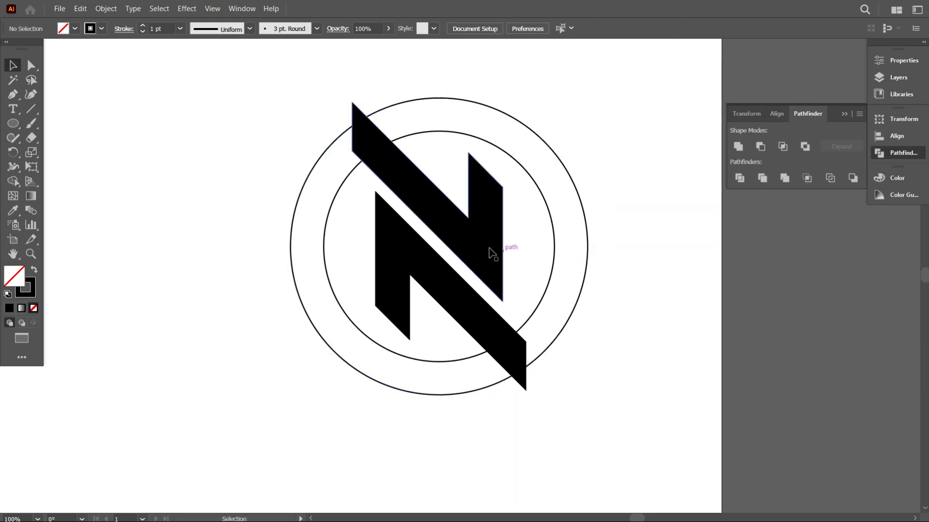
scroll(499, 252, "up", 1)
scroll(500, 246, "up", 2)
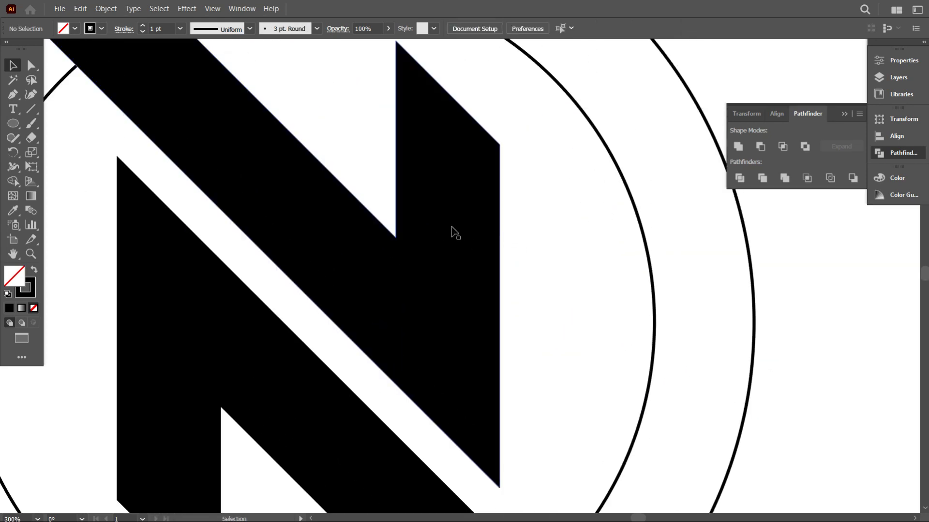
left_click(32, 111)
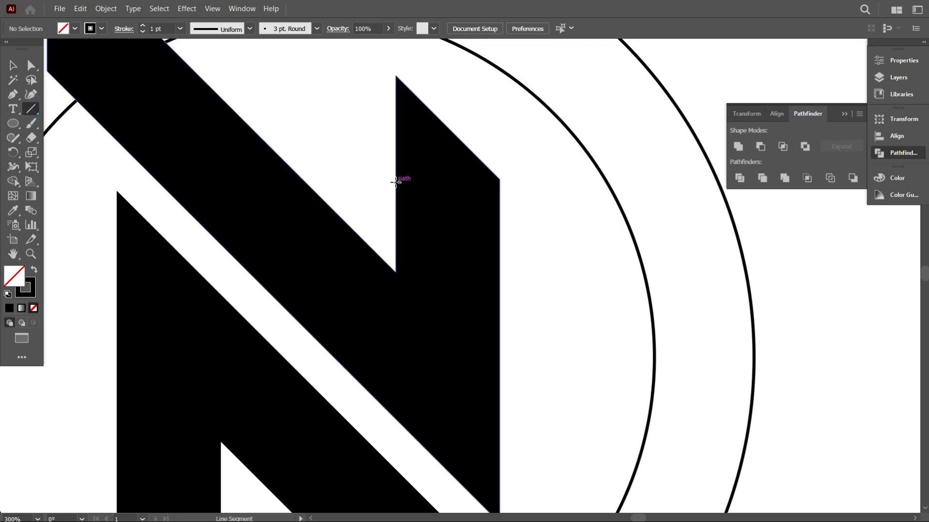
left_click_drag(395, 182, 500, 198)
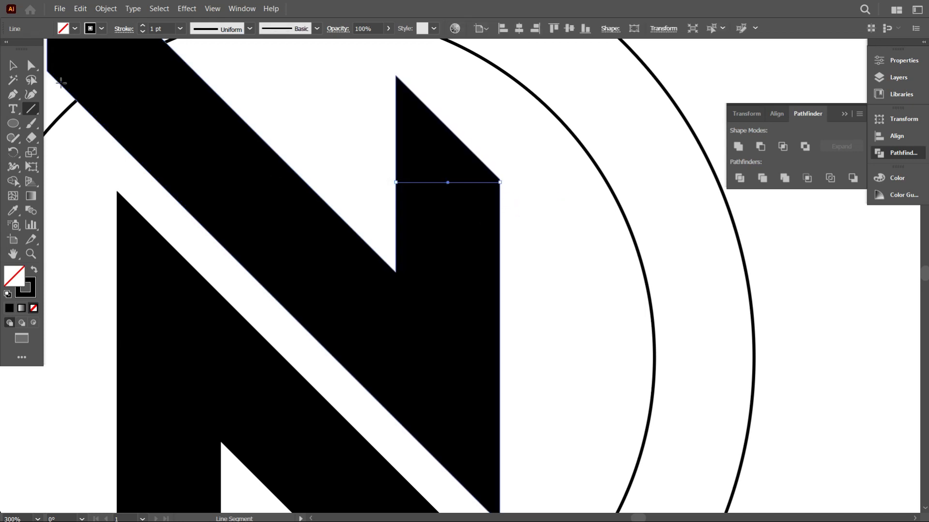
key("v")
- Move the bar-width line off the N into the empty area just outside the ring's right side
scroll(397, 182, "down", 1)
left_click_drag(450, 183, 540, 57)
scroll(661, 317, "down", 1)
left_click(659, 321)
scroll(660, 321, "down", 1)
left_click(658, 238)
left_click_drag(588, 291, 687, 305)
- Vertically centre-align the line with both circles, then place it across the ring band starting at the inner circle's edge
left_click_drag(620, 234, 562, 271)
left_click_drag(649, 256, 563, 265)
left_click_drag(642, 261, 561, 269)
left_click(687, 305, "shift")
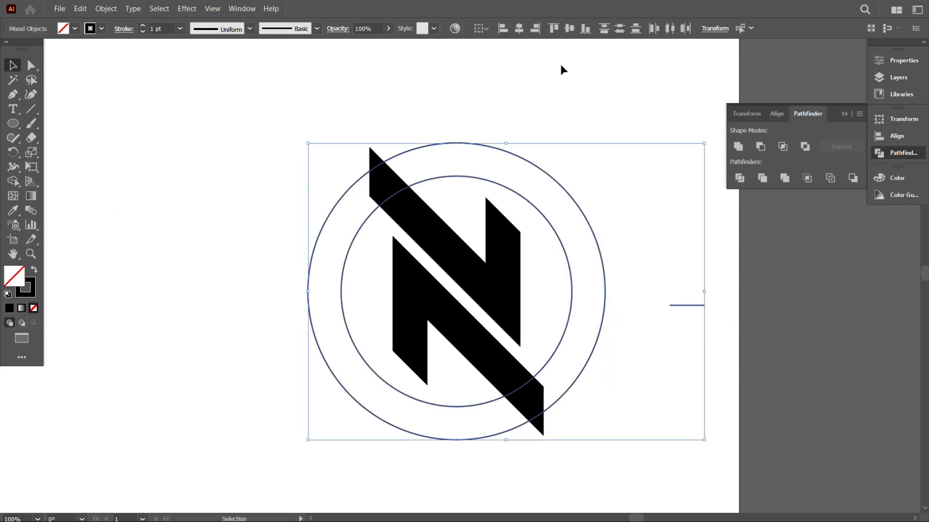
left_click(570, 28)
left_click(656, 238)
left_click_drag(690, 299, 591, 297)
left_click(647, 323)
- Examine closely where the line's ends meet the inner and outer circles to compare the ring's width with the N's bar width
scroll(607, 303, "up", 4)
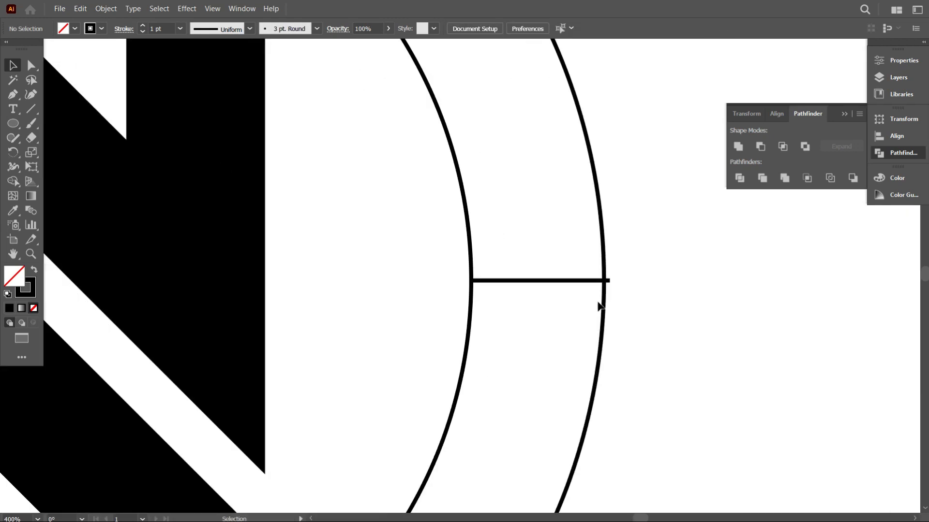
scroll(594, 302, "down", 3)
scroll(542, 271, "up", 5)
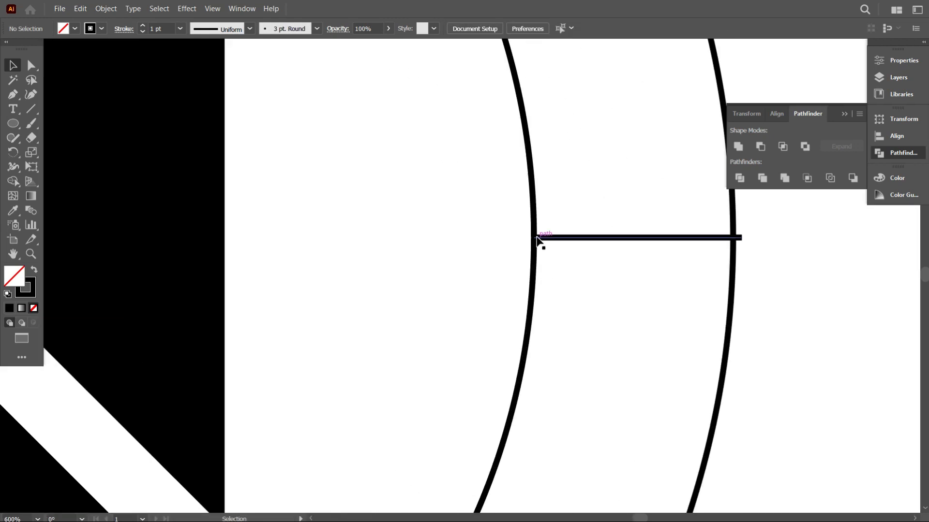
scroll(541, 242, "up", 2)
left_click(606, 216)
scroll(524, 240, "down", 3)
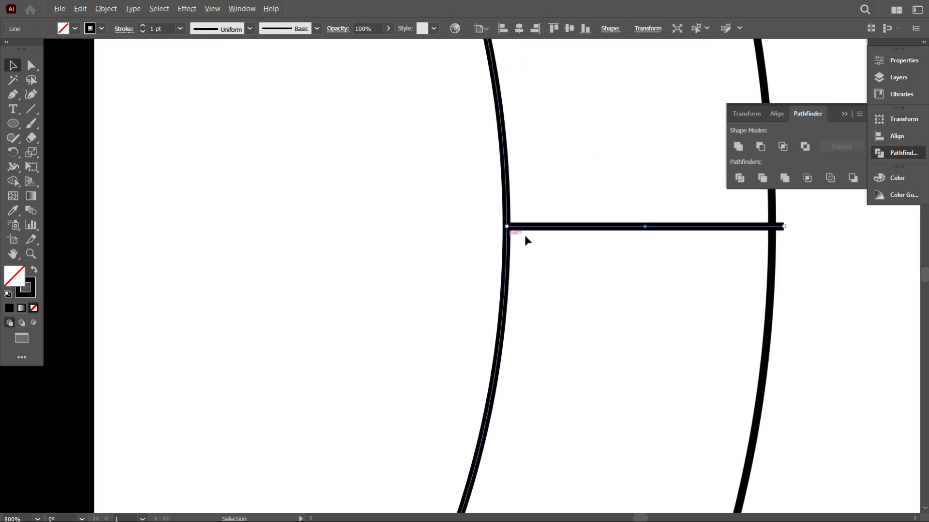
scroll(516, 241, "up", 4)
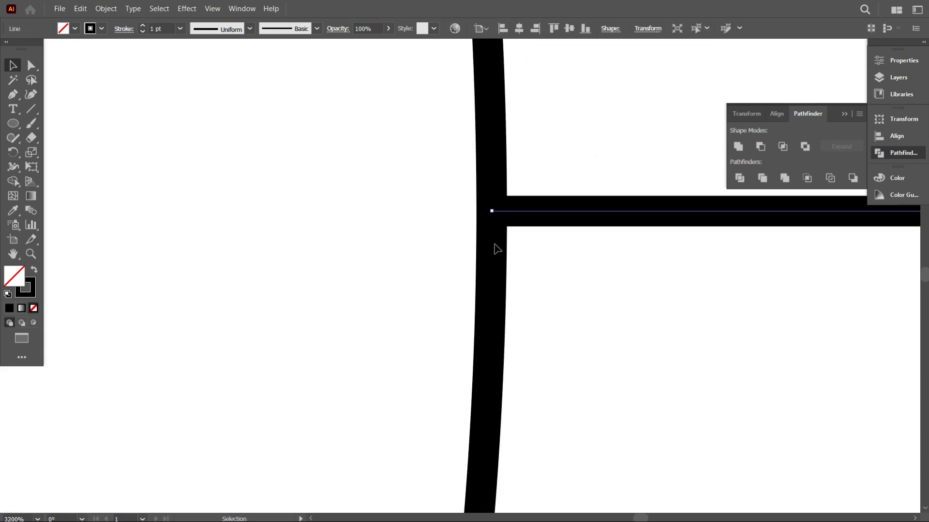
scroll(512, 247, "down", 5)
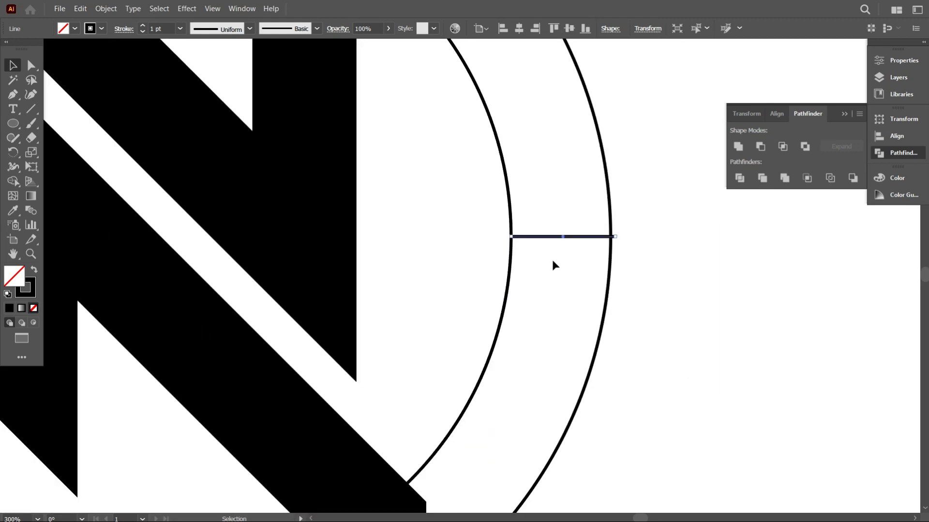
left_click(593, 261)
scroll(595, 240, "up", 2)
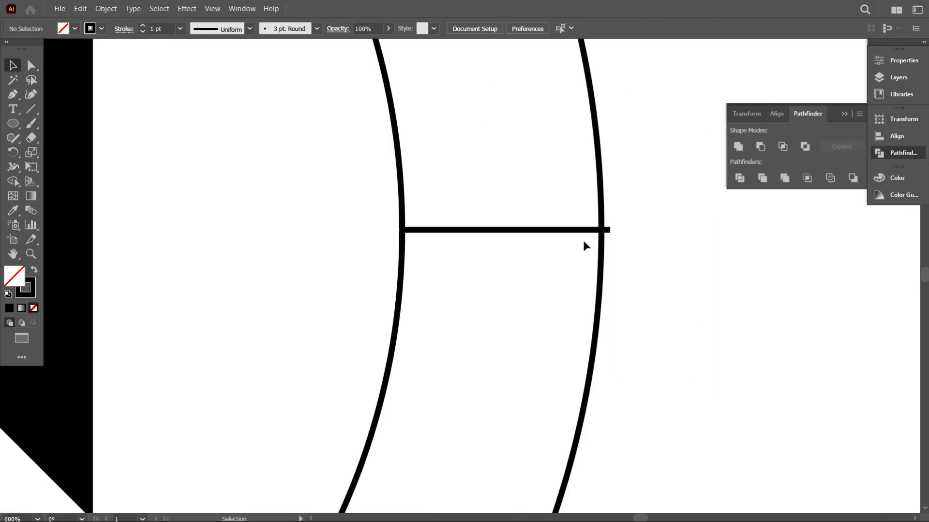
scroll(590, 252, "down", 3)
scroll(568, 256, "up", 1)
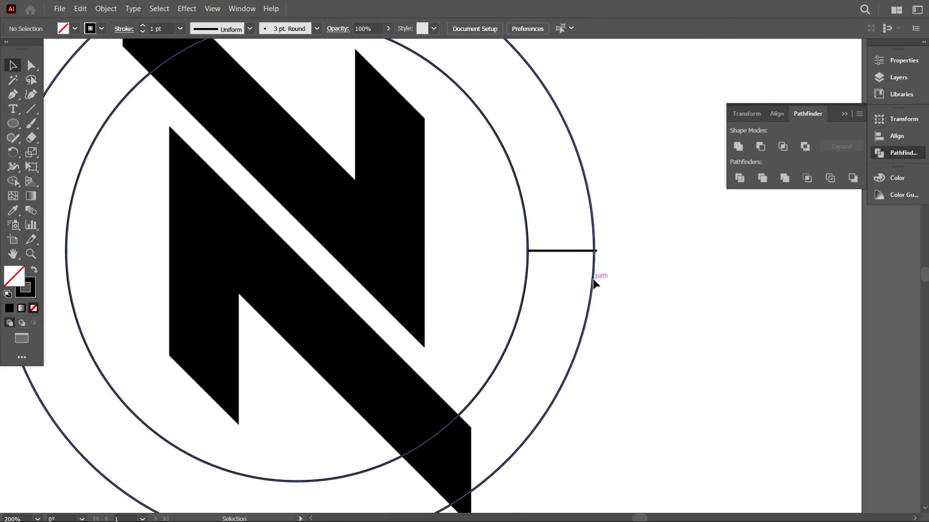
- Ungroup the two circles so the outer one can be edited separately
left_click(594, 273)
scroll(602, 273, "down", 1)
right_click(632, 241)
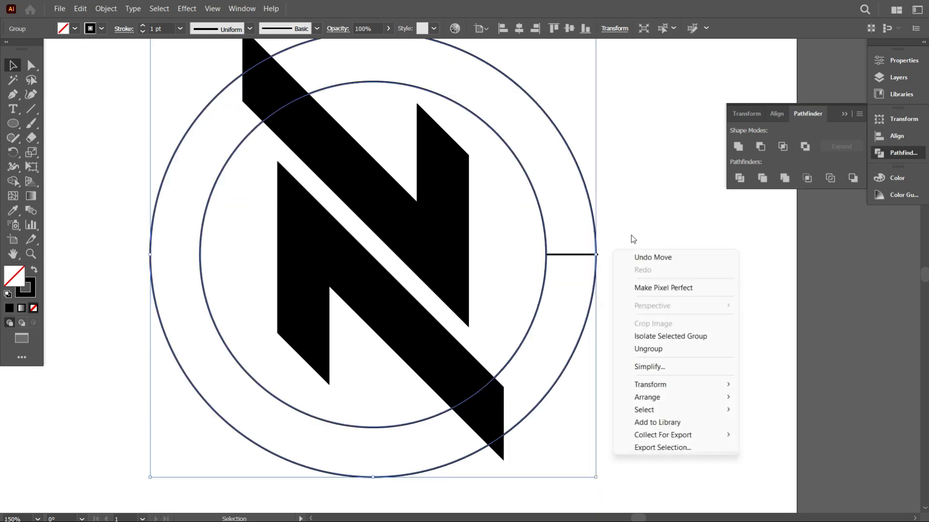
left_click(670, 349)
left_click(652, 283)
- Enlarge the outer circle about its centre until it meets the line's outer end, and delete the line
scroll(623, 293, "up", 1)
left_click_drag(621, 298, 554, 279)
scroll(616, 270, "up", 1)
scroll(591, 249, "up", 1)
left_click_drag(557, 215, 564, 214)
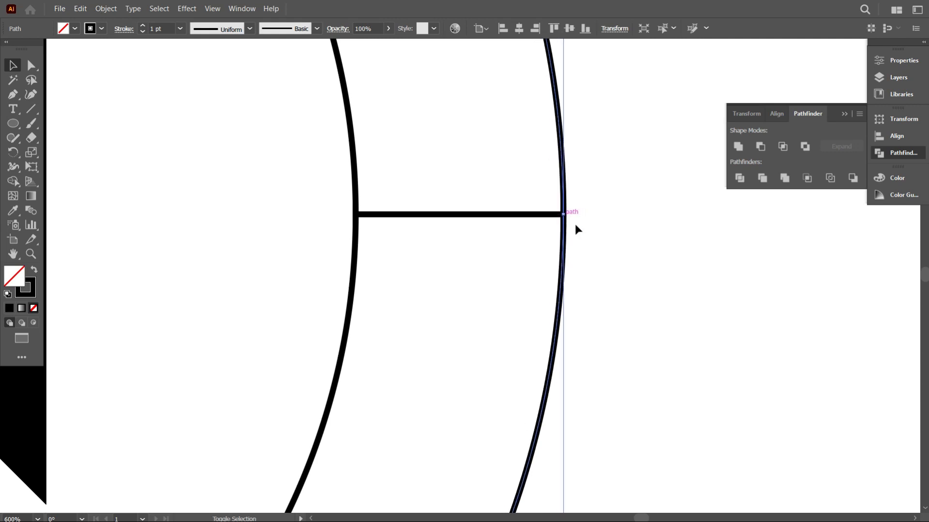
key("ctrl+1")
left_click(631, 250)
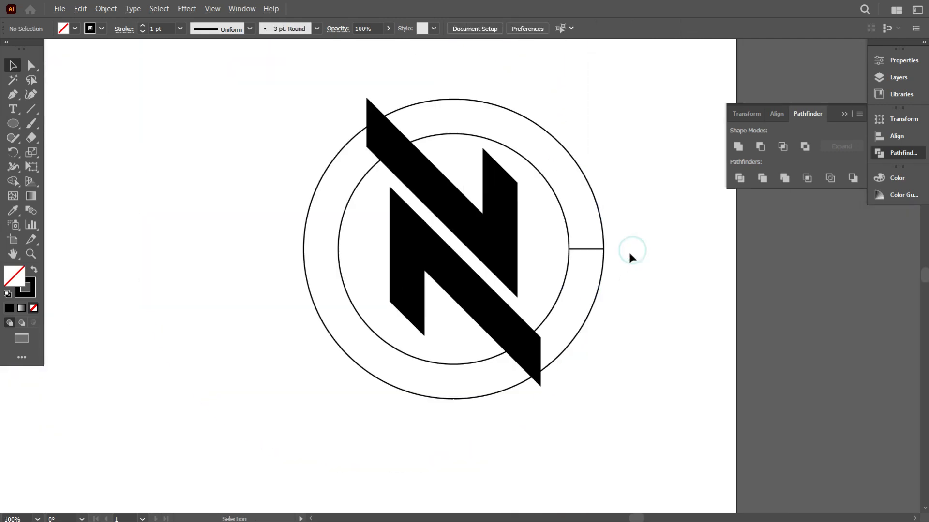
left_click_drag(580, 232, 581, 261)
key("Delete")
- Swap the two circles' fill and stroke to a black fill, and cut out the inner circle's area with Shape Builder
left_click_drag(621, 288, 554, 256)
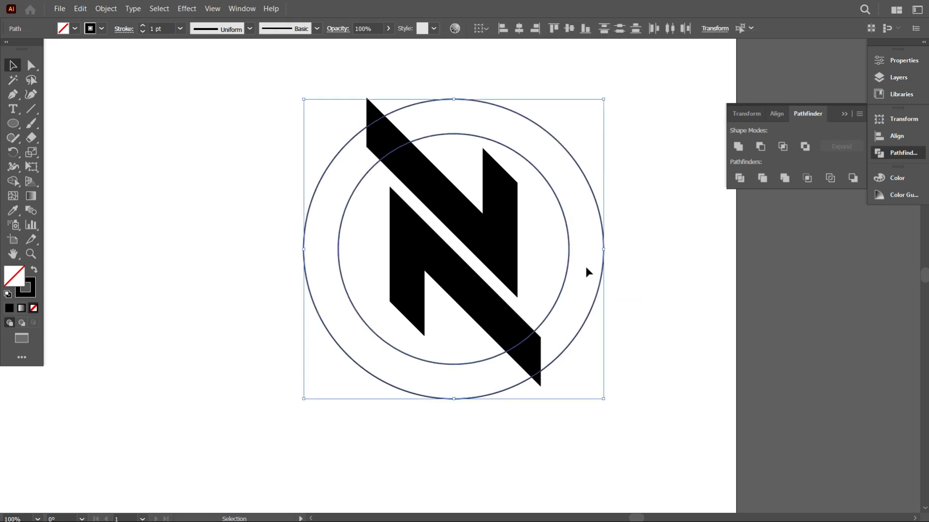
left_click(34, 272)
left_click(13, 182)
left_click(373, 245, "alt")
left_click(14, 66)
left_click(93, 106)
- Vertically centre-align the N shapes with the black ring
scroll(365, 205, "down", 2)
left_click_drag(293, 144, 498, 300)
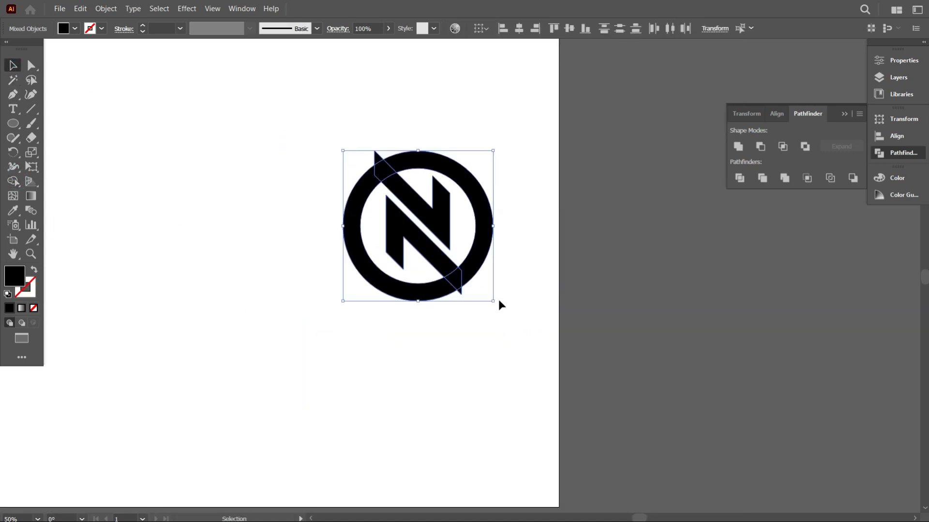
left_click(569, 28)
left_click(564, 135)
- Remove both tips of the N that stick out beyond the ring with Shape Builder
scroll(349, 289, "down", 1)
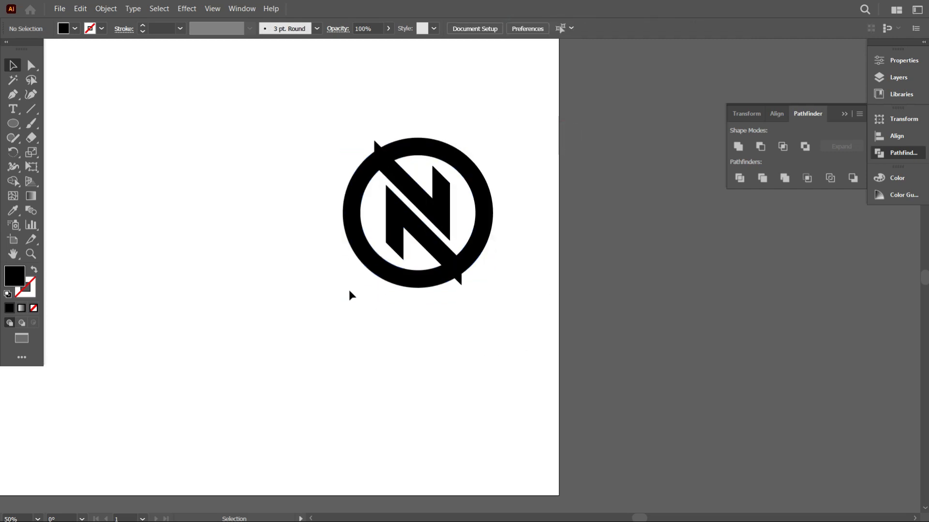
scroll(349, 289, "up", 1)
scroll(435, 305, "up", 1)
scroll(323, 277, "up", 2)
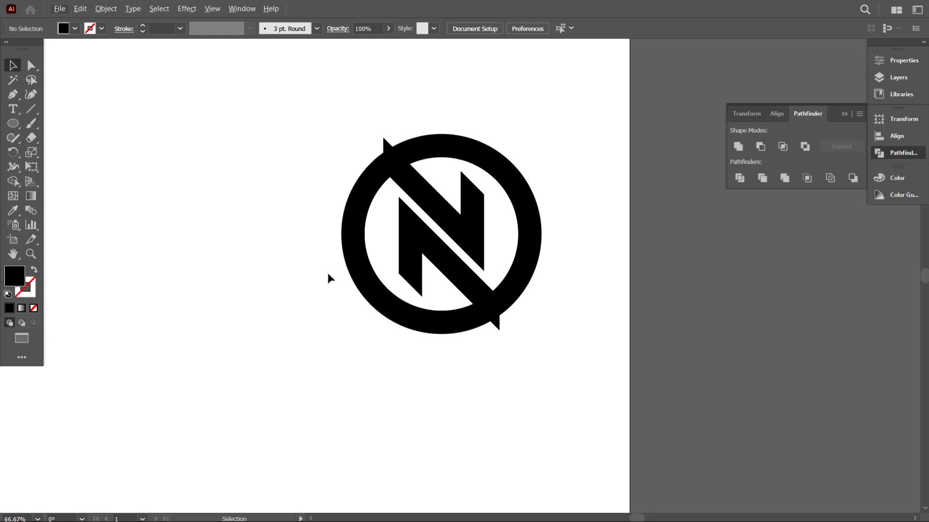
left_click_drag(280, 114, 536, 352)
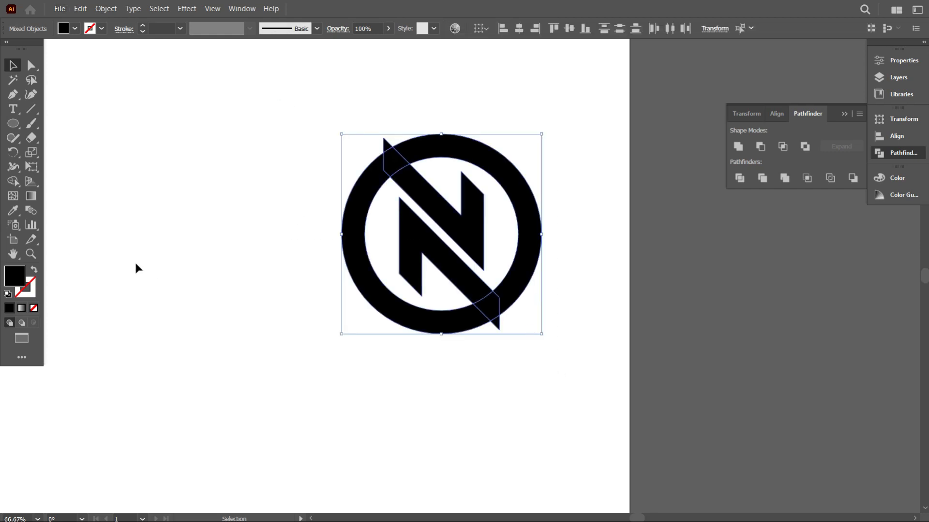
left_click(17, 184)
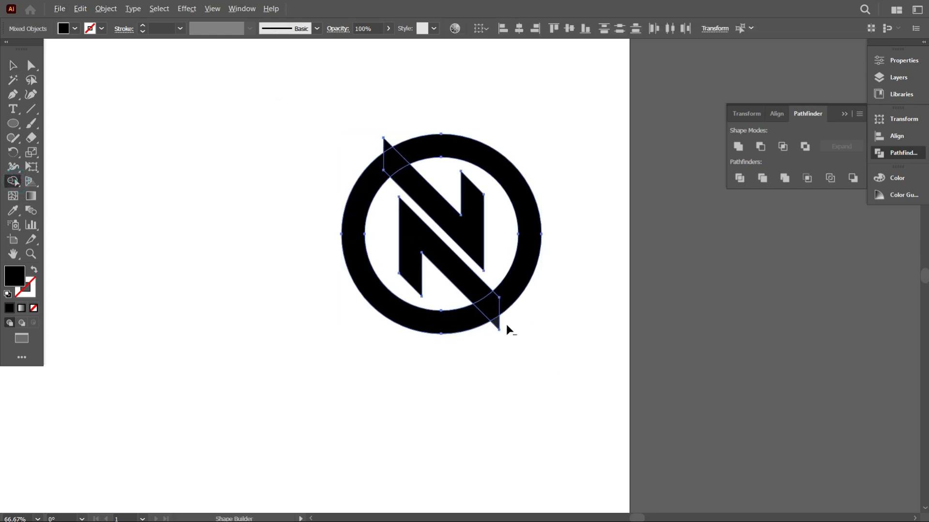
left_click_drag(499, 330, 494, 323)
left_click(386, 145, "alt")
left_click(13, 66)
left_click(118, 135)
- Examine the trimmed logo up close and compare it with the original pencil sketch
scroll(290, 239, "up", 1)
scroll(464, 399, "up", 1)
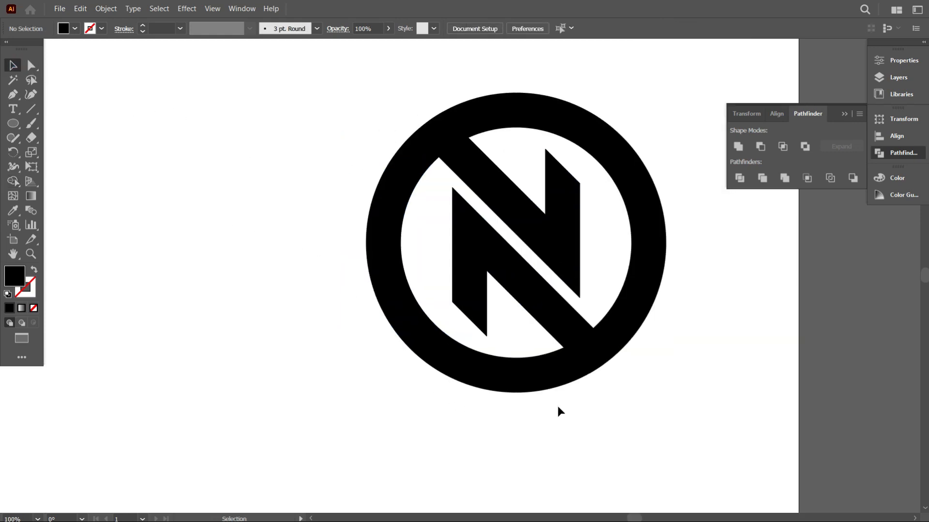
scroll(559, 408, "up", 1)
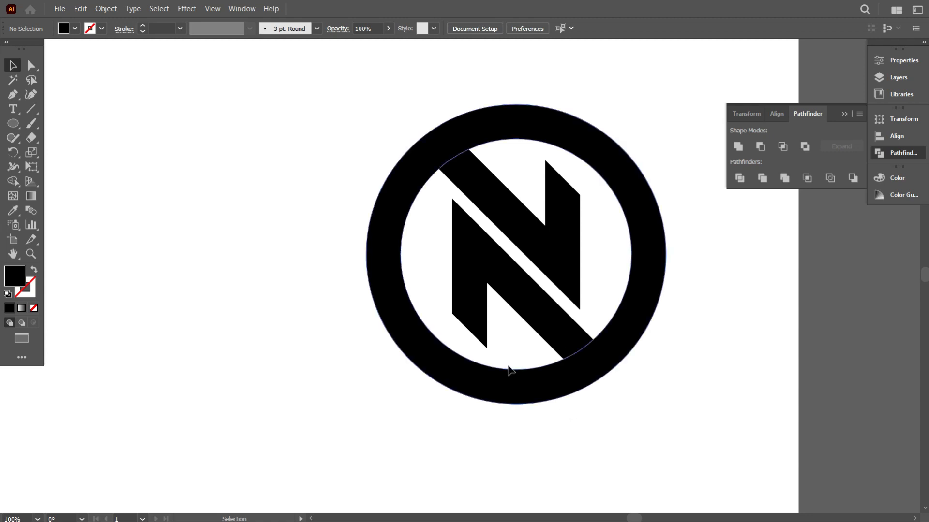
scroll(504, 367, "down", 2)
scroll(505, 362, "down", 3)
scroll(504, 359, "up", 2)
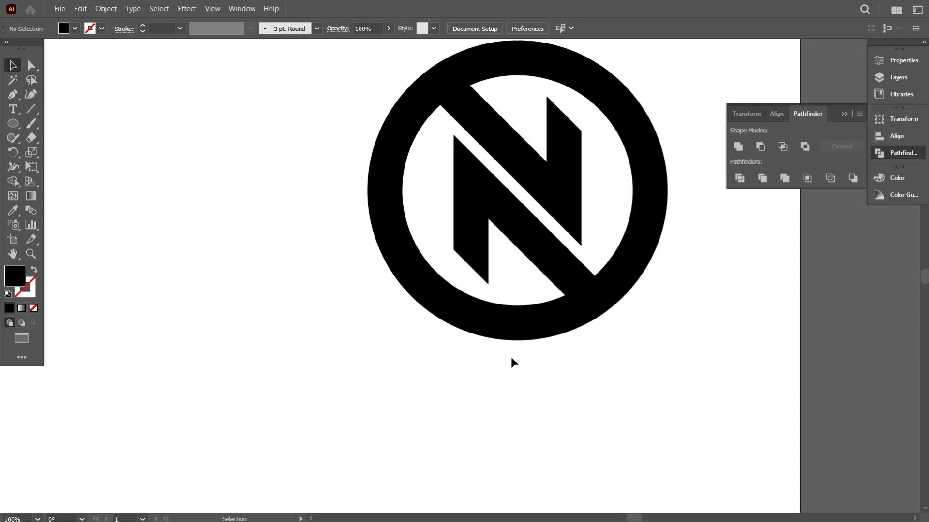
scroll(510, 357, "up", 1)
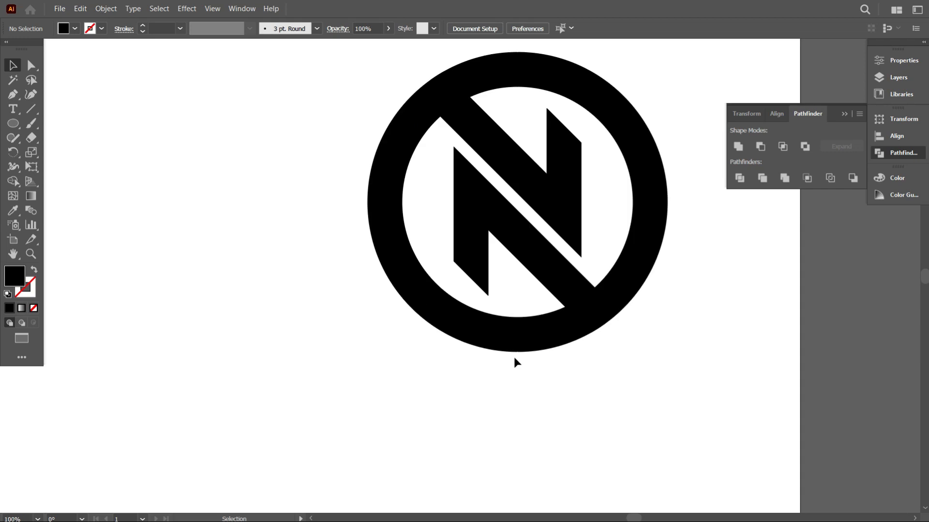
scroll(537, 372, "up", 2)
scroll(484, 367, "down", 3)
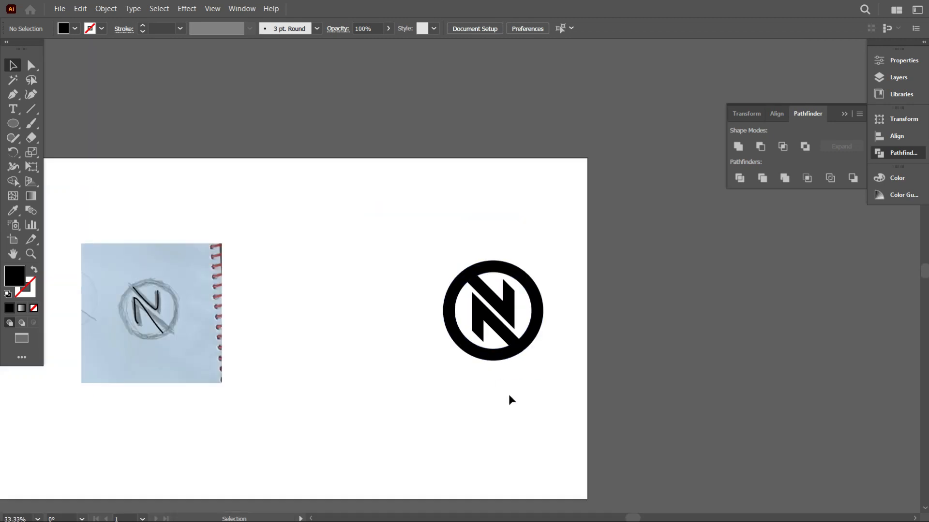
scroll(511, 375, "up", 2)
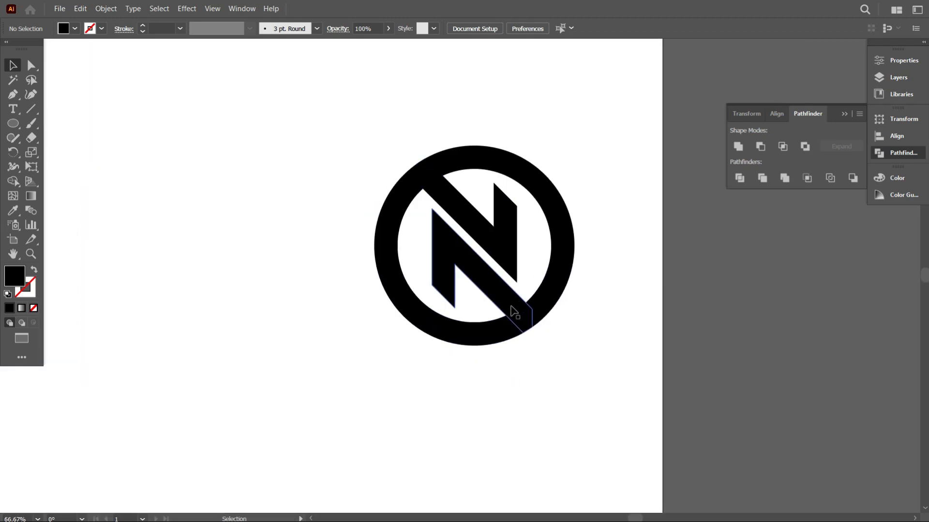
- Rotate the whole logo 45° counterclockwise so the N's diagonal gap runs horizontally
left_click_drag(340, 110, 585, 387)
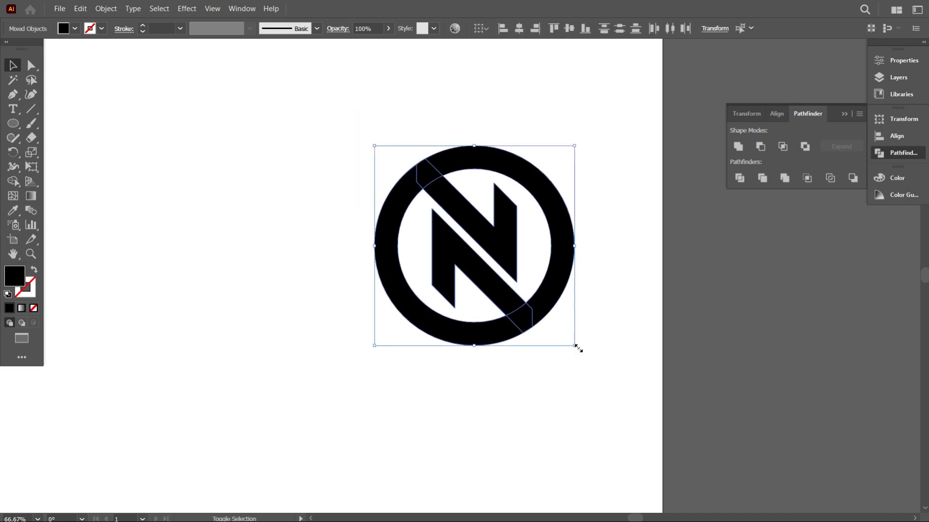
left_click_drag(577, 350, 600, 288)
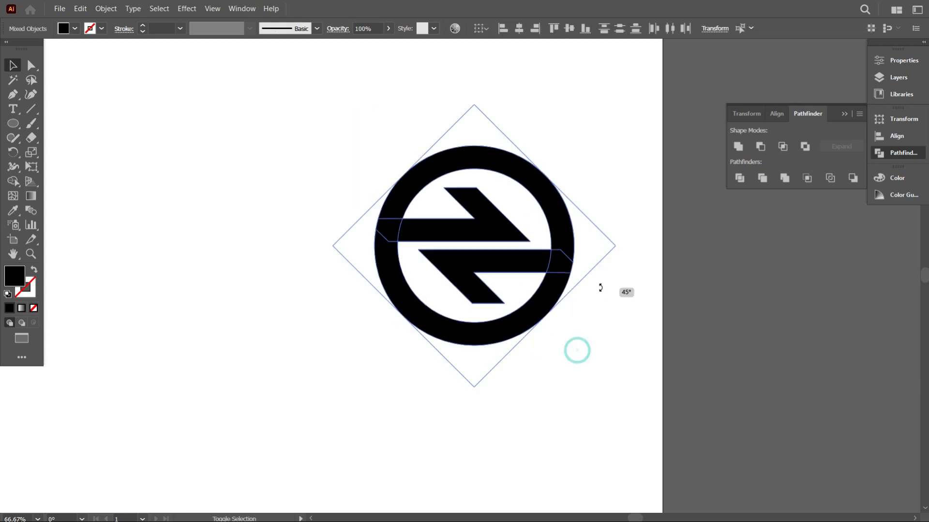
left_click(587, 341)
- Draw a black rectangle that fills the full height of the gap between the N's two halves along part of its length
scroll(469, 253, "up", 4)
left_click_drag(15, 121, 49, 125)
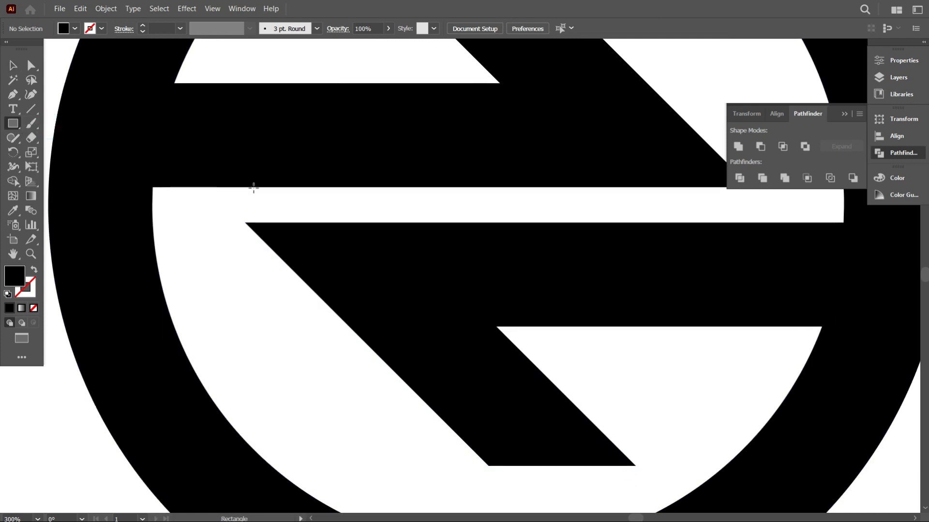
left_click_drag(251, 187, 491, 221)
- Rotate the ring and N back 45° clockwise to the upright orientation, leaving the rectangle out of the rotation
scroll(399, 222, "down", 4)
left_click(13, 66)
left_click_drag(216, 77, 561, 338)
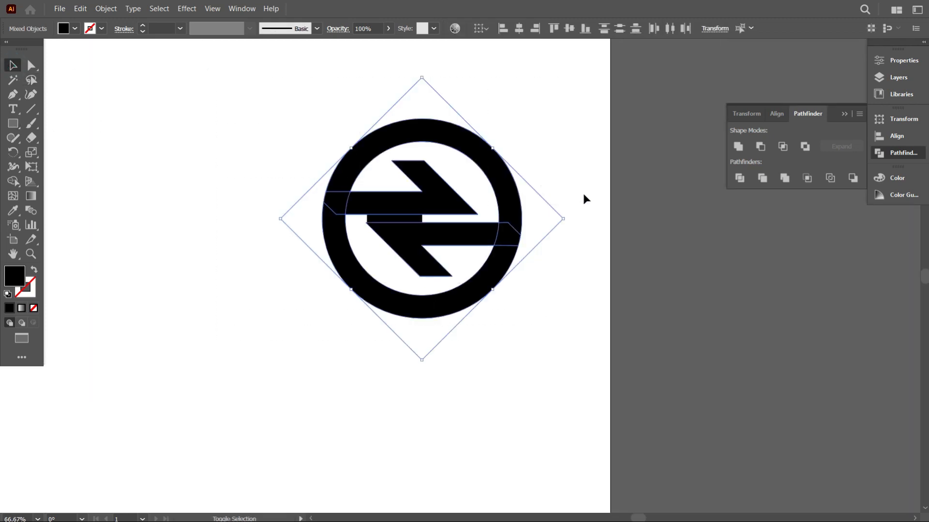
left_click_drag(568, 221, 582, 315)
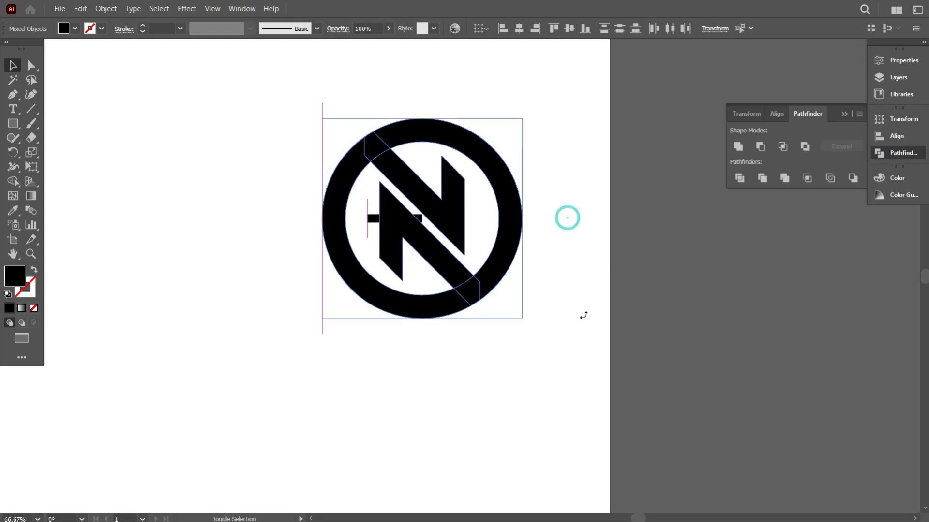
left_click(583, 340)
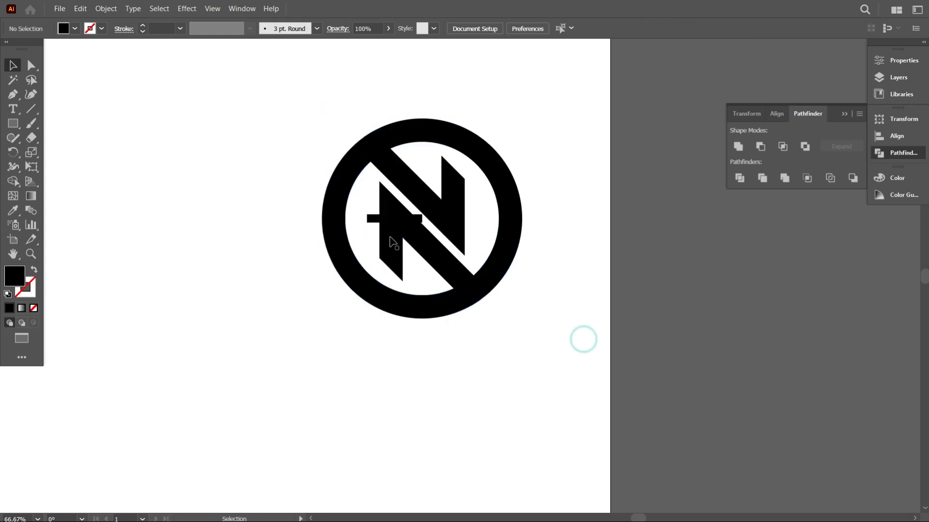
- Move the gap-width rectangle out of the logo and switch the artwork to Outline view
left_click_drag(373, 219, 511, 114)
left_click(325, 318)
scroll(380, 137, "up", 1)
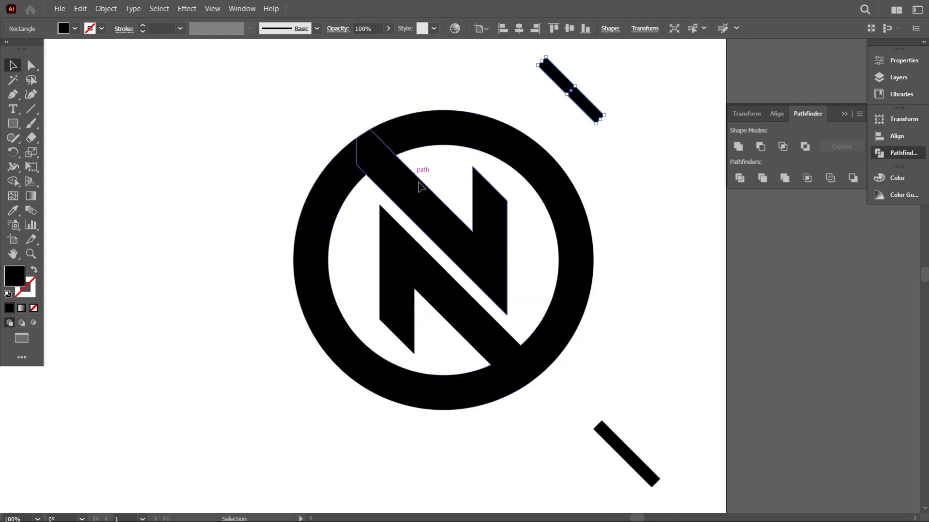
scroll(419, 187, "up", 1)
key("ctrl+y")
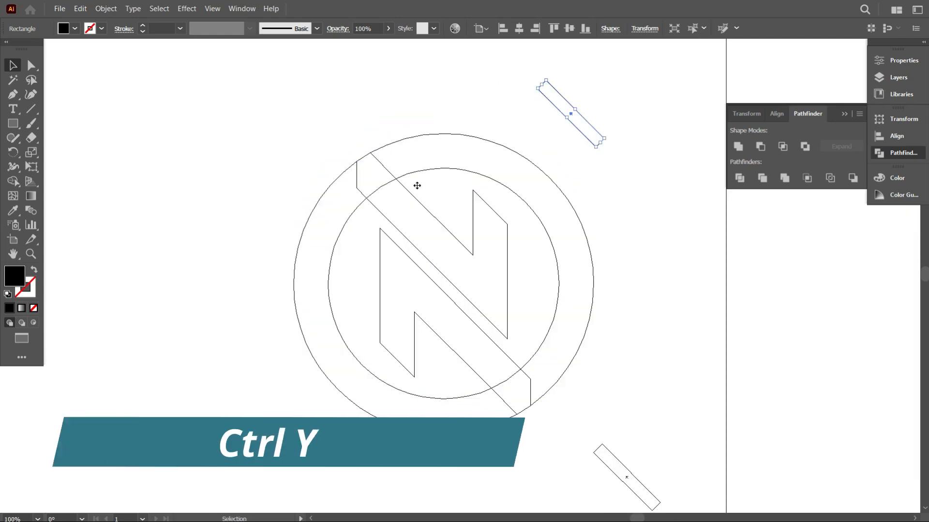
- Move the upper gap rectangle flush against the outer edge of the N's upper diagonal, with its corner on the ring's outer edge
left_click(345, 121)
left_click_drag(596, 147, 441, 215)
scroll(384, 152, "up", 4)
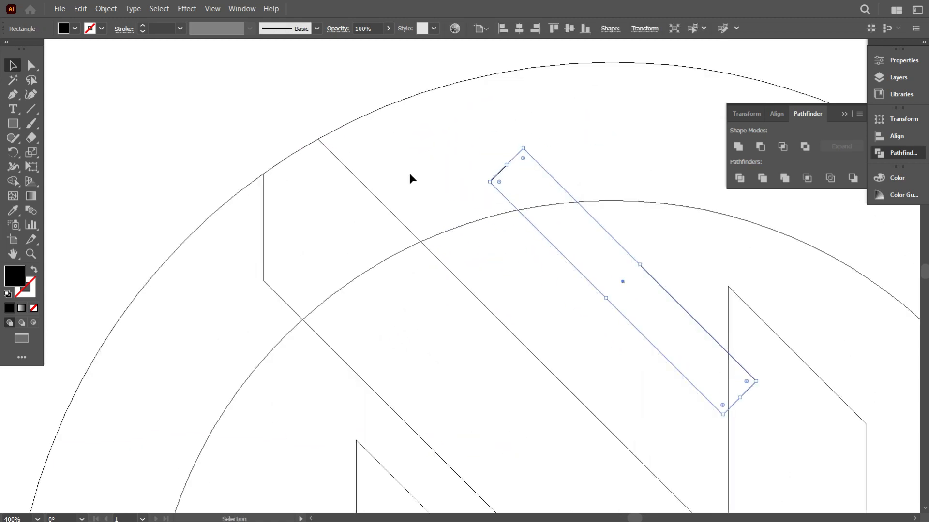
left_click(688, 429)
left_click_drag(723, 416, 549, 371)
scroll(292, 138, "up", 4)
left_click(292, 139)
left_click_drag(396, 169, 375, 166)
scroll(361, 167, "up", 8)
left_click_drag(372, 101, 366, 88)
scroll(357, 169, "down", 15)
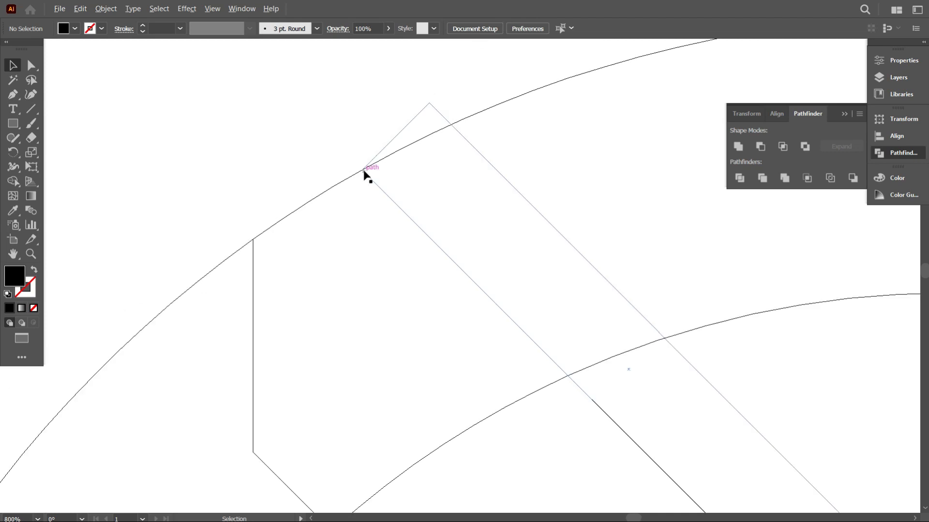
- Move the other gap rectangle flush against the outer edge of the N's lower diagonal where it crosses the ring
scroll(571, 359, "down", 4)
left_click_drag(797, 486, 583, 353)
left_click(584, 376)
scroll(585, 375, "up", 7)
scroll(571, 287, "down", 5)
scroll(570, 276, "up", 8)
scroll(564, 242, "down", 10)
- Return to Preview view and use Shape Builder to cut out the ring areas covered by both gap rectangles
key("ctrl+y")
key("ctrl+y")
left_click_drag(400, 97, 576, 336)
key("ctrl+plus")
key("ctrl+plus")
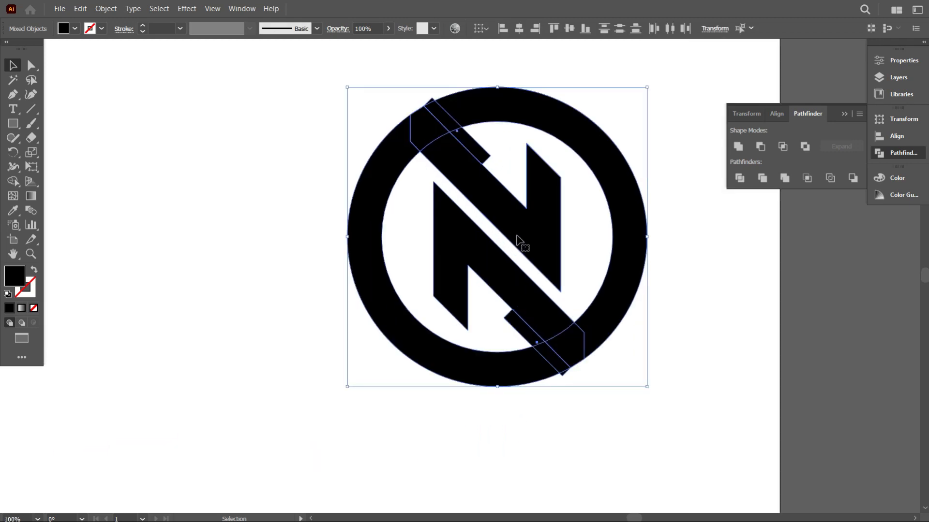
left_click(14, 183)
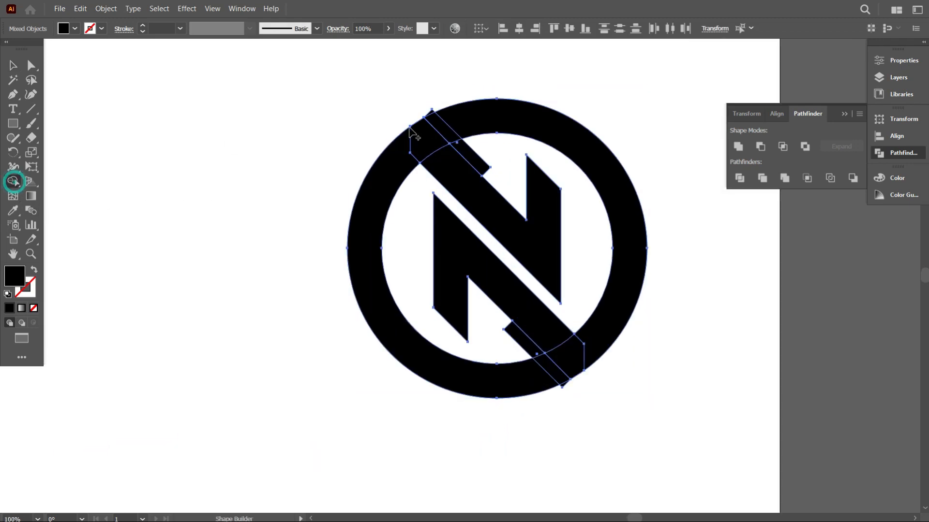
scroll(423, 130, "up", 2)
scroll(430, 140, "down", 2)
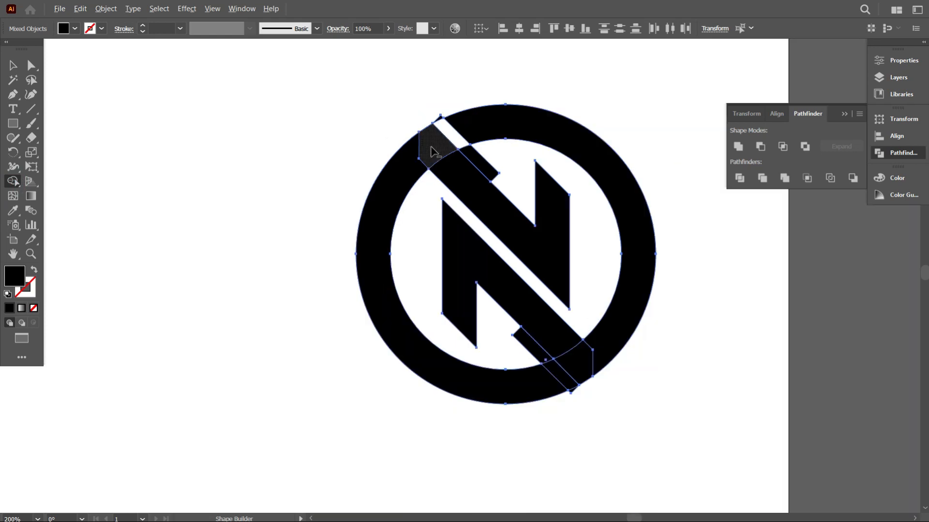
scroll(488, 249, "down", 1)
left_click(557, 339, "alt")
- Delete the leftover rectangle pieces inside and outside the ring at both cuts
left_click(13, 65)
left_click(135, 126)
left_click(483, 127)
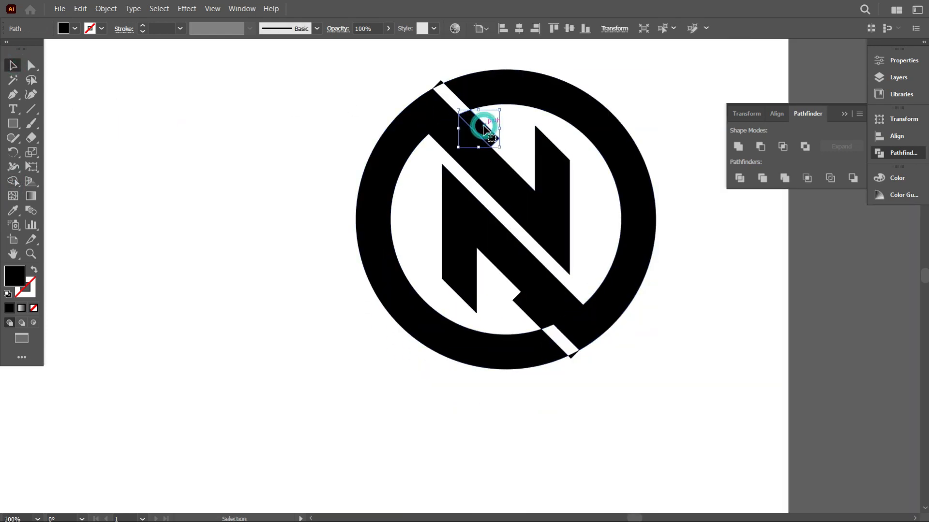
key("Delete")
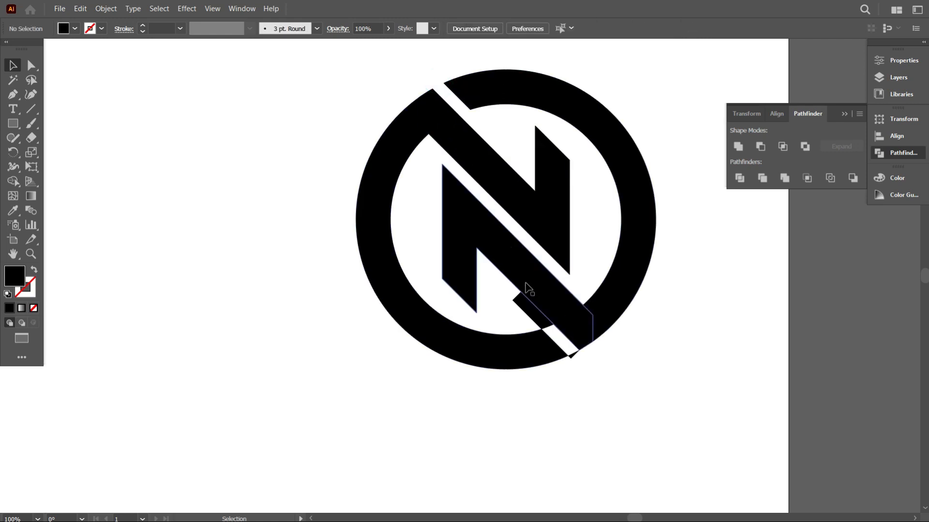
left_click(573, 356)
key("Delete")
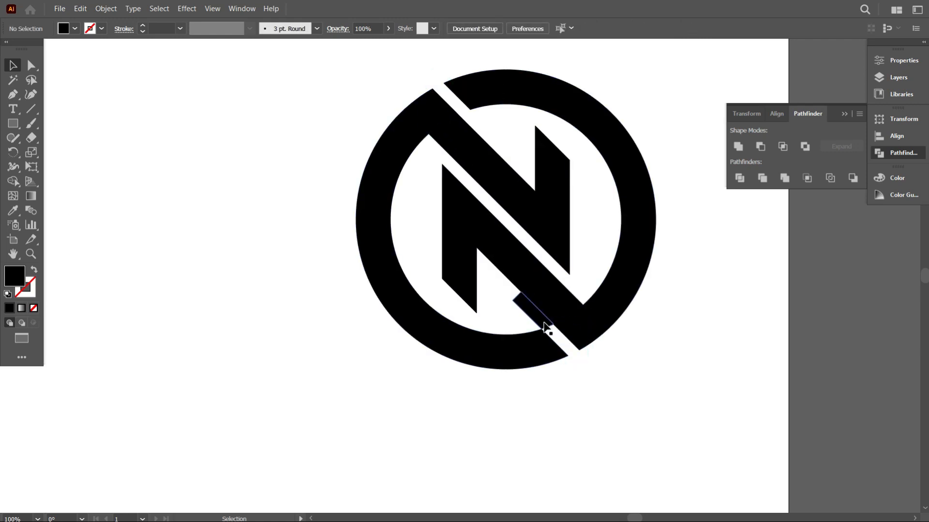
scroll(445, 334, "down", 1)
scroll(465, 354, "down", 3)
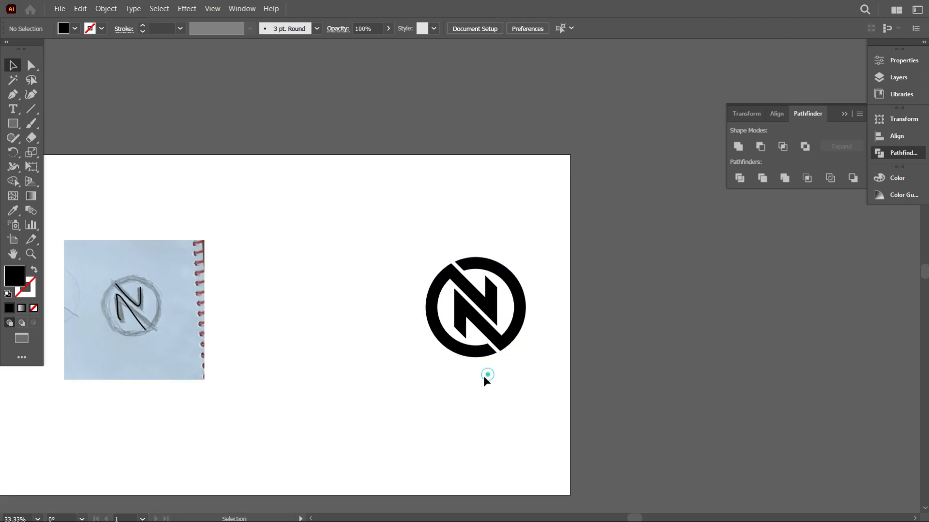
- Select all the logo's pieces and unite them
scroll(481, 376, "up", 1)
left_click_drag(367, 150, 588, 408)
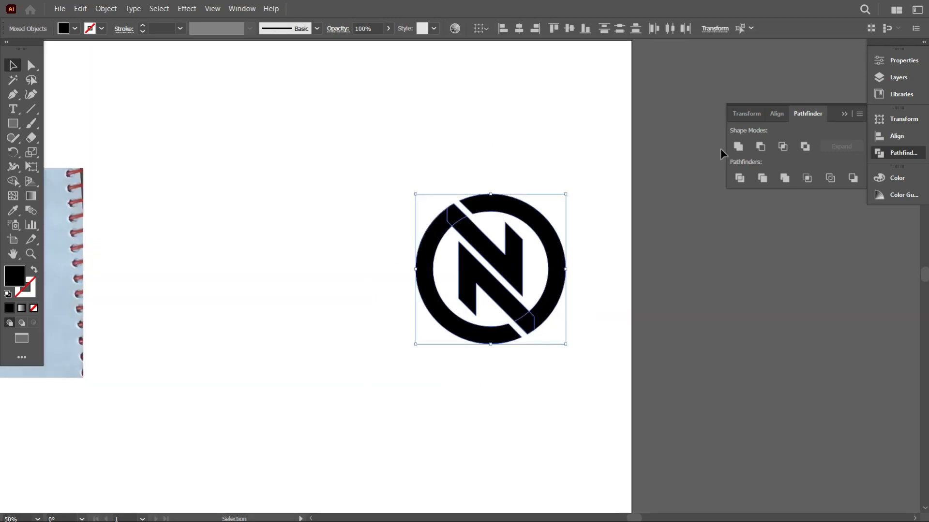
left_click(660, 256)
scroll(639, 266, "down", 1)
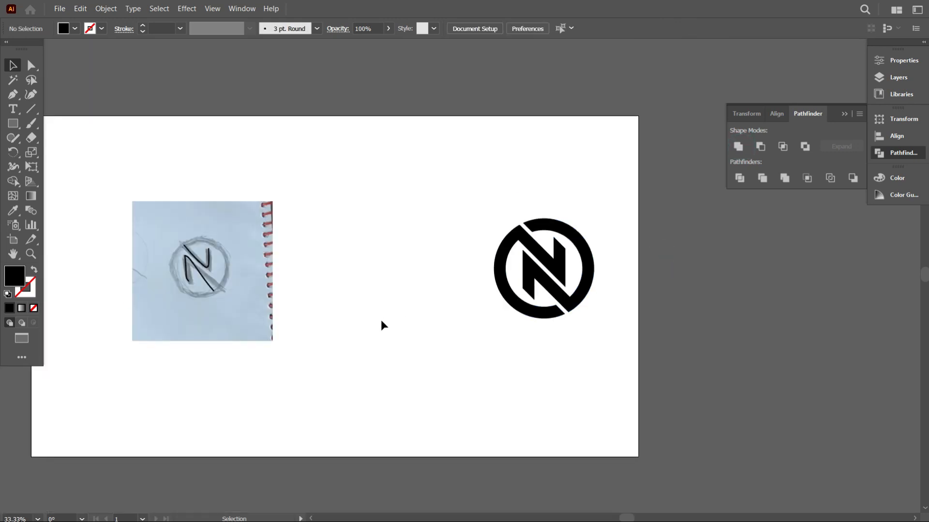
- Unlock and delete the sketch photo, along with the N lines traced over it
left_click(106, 8)
left_click(344, 174)
scroll(309, 213, "down", 1)
left_click_drag(257, 224, 312, 282)
key("Delete")
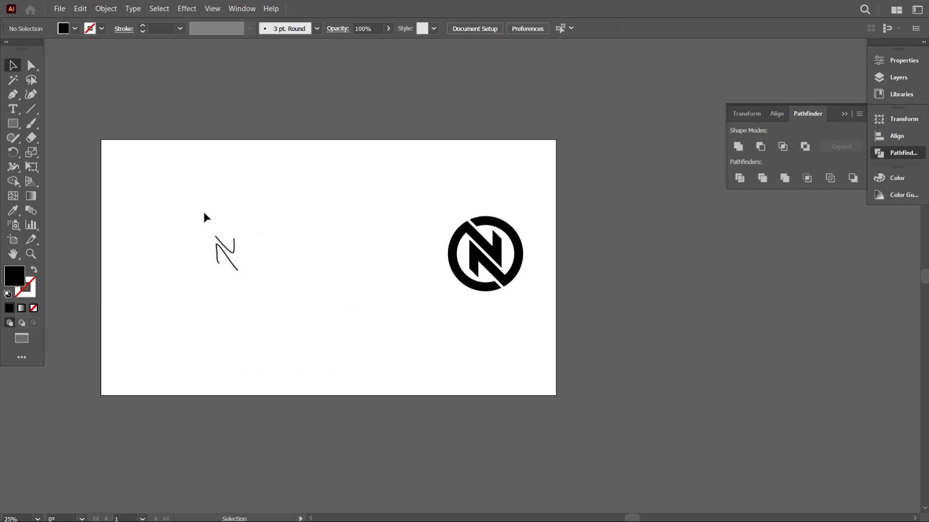
left_click_drag(190, 205, 295, 319)
key("Delete")
- Draw a rectangle covering the whole artboard, send it behind the logo, and give it a black fill with no stroke
left_click(14, 124)
left_click_drag(98, 139, 555, 395)
right_click(520, 425)
mouse_move(479, 436)
left_click(547, 473)
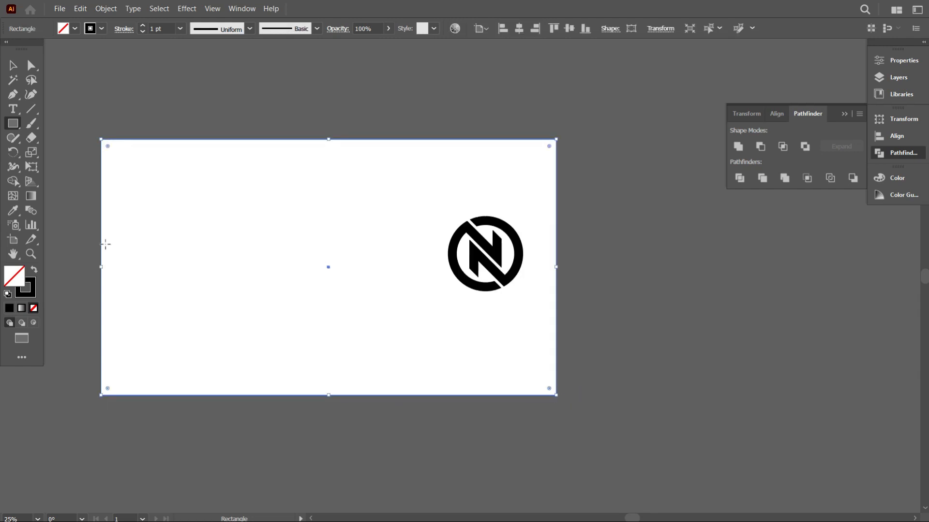
left_click(34, 269)
- Fill the logo with white and center it horizontally and vertically on the artboard
left_click(13, 65)
left_click(482, 256)
left_click(75, 28)
left_click(25, 50)
left_click(519, 29)
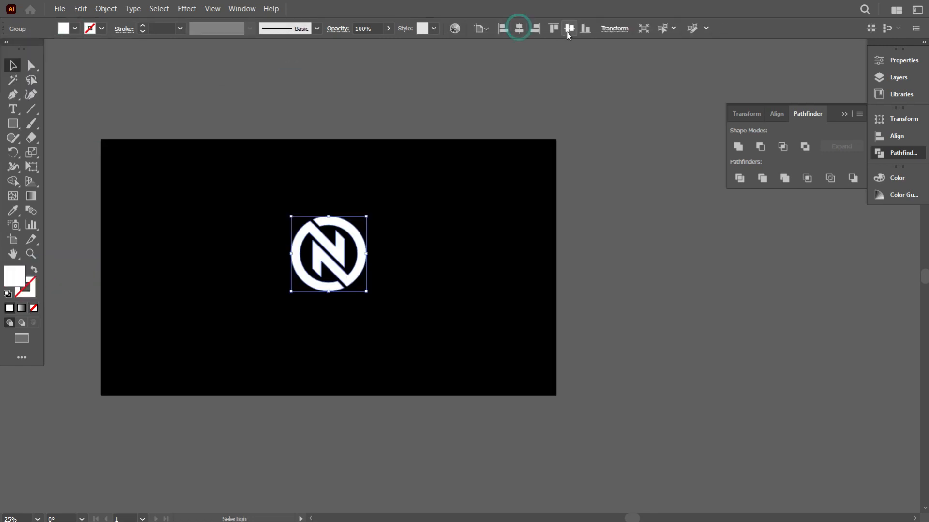
left_click(569, 28)
- Change the background rectangle's fill to a very dark gray and deselect it
left_click(450, 163)
left_click(74, 28)
left_click(25, 84)
left_click(285, 65)
scroll(219, 273, "up", 1)
scroll(222, 279, "up", 3)
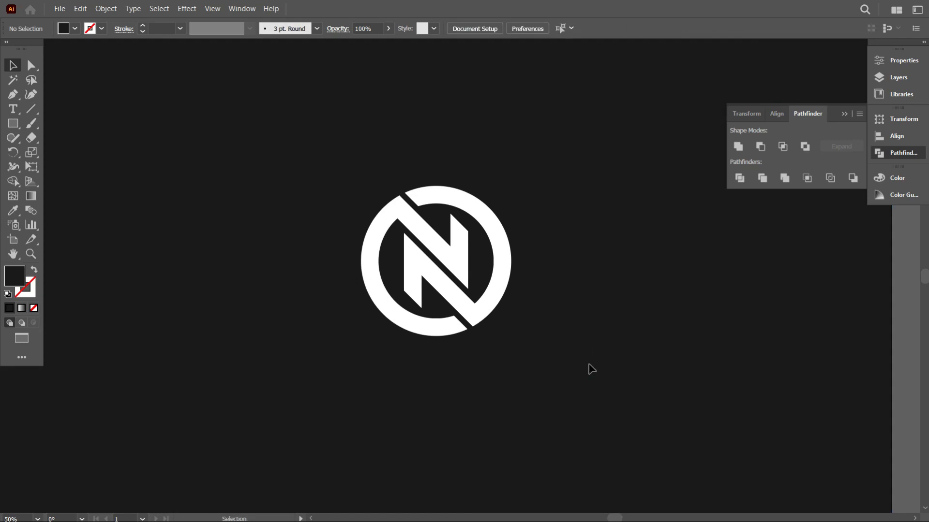